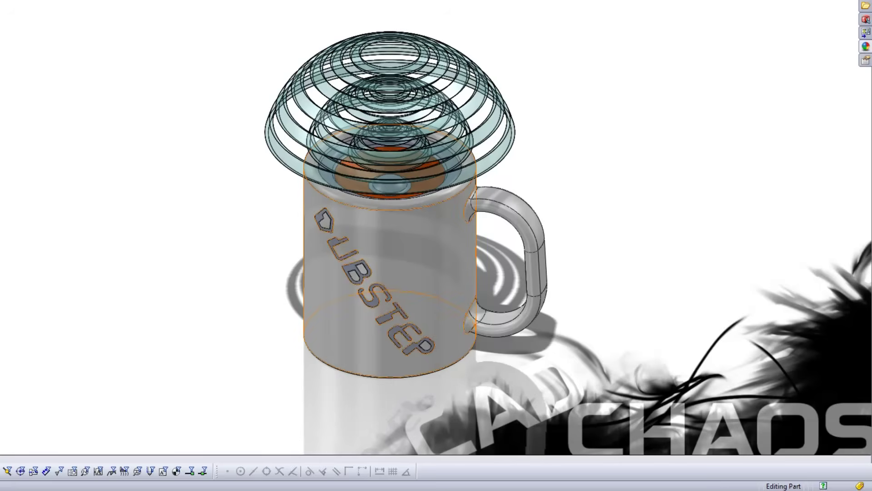
{"action": "left_click", "coordinate": [432, 249]}
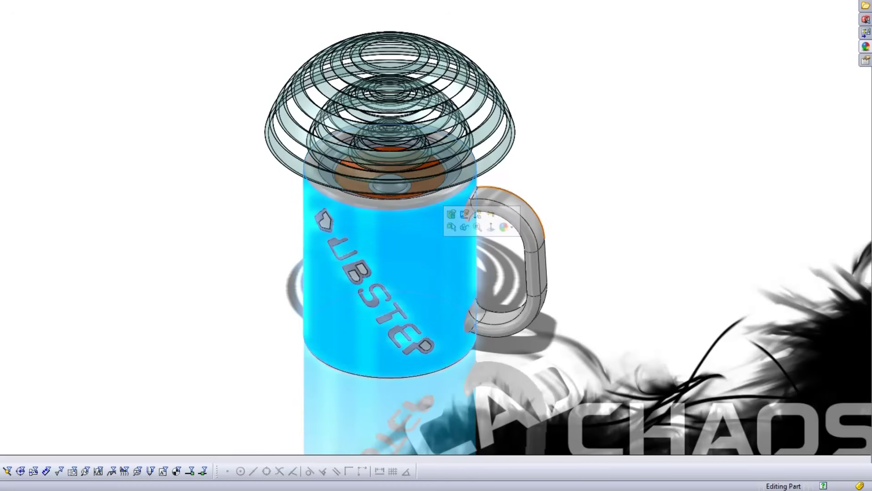
{"action": "key", "text": "Escape"}
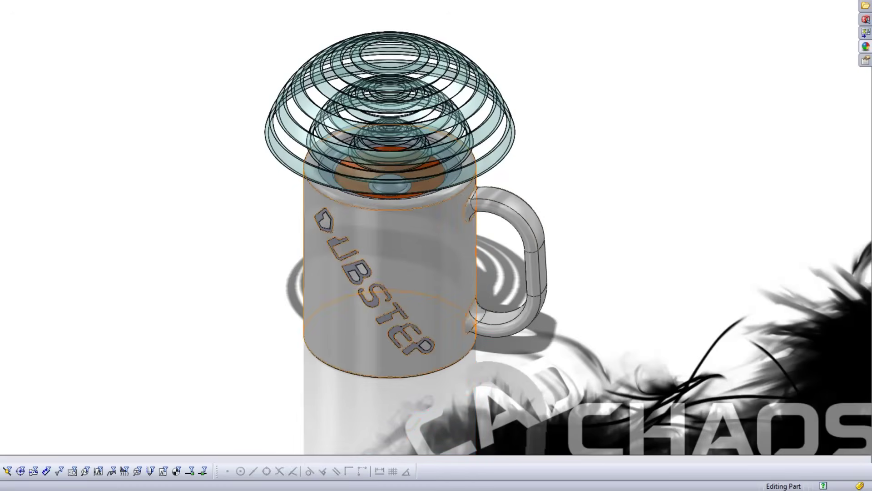
{"action": "mouse_move", "coordinate": [428, 209]}
{"action": "middle_mouse_down"}
{"action": "mouse_move", "coordinate": [409, 222]}
{"action": "mouse_move", "coordinate": [415, 242]}
{"action": "mouse_move", "coordinate": [405, 228]}
{"action": "mouse_move", "coordinate": [431, 212]}
{"action": "mouse_move", "coordinate": [427, 203]}
{"action": "middle_mouse_up"}
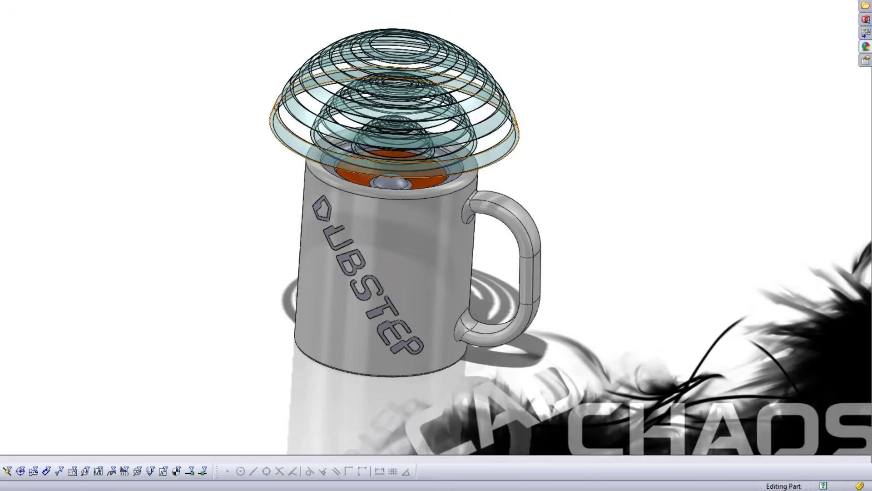
{"action": "left_click", "coordinate": [500, 151]}
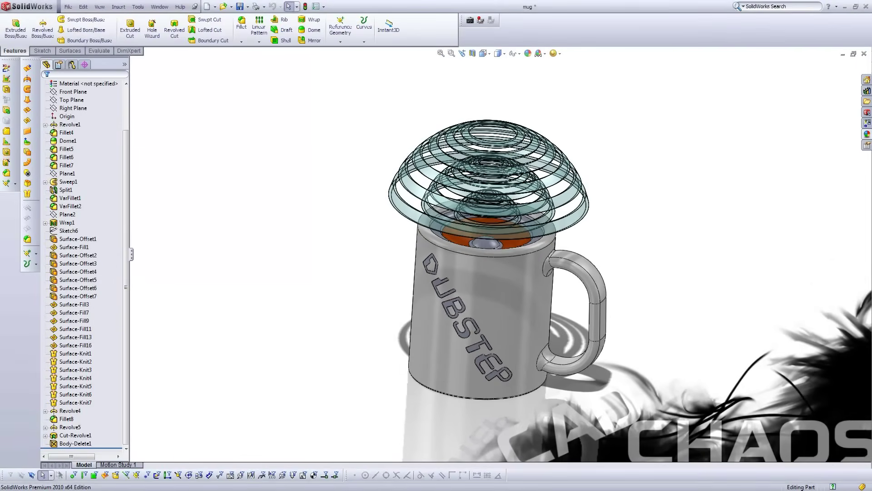
Step: Roll the feature history back to directly after Revolve1 and fit the plain mug body in view
{"action": "left_click_drag", "start_coordinate": [82, 448], "coordinate": [81, 186]}
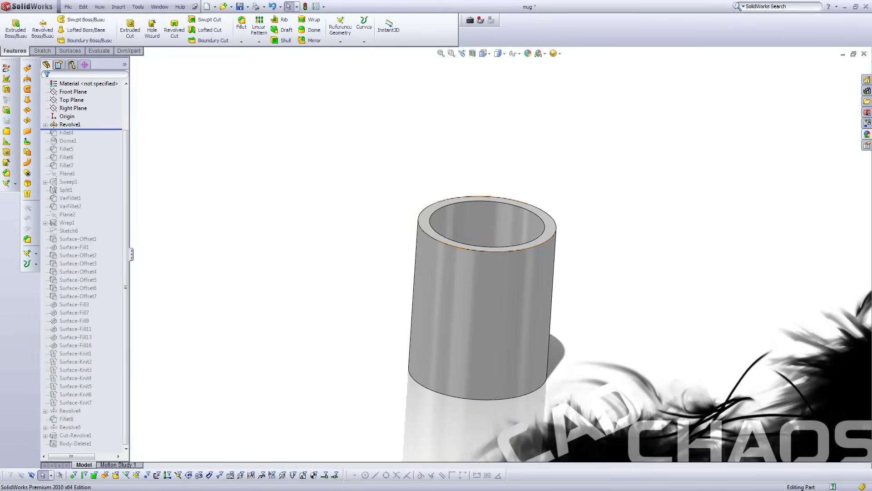
{"action": "scroll", "coordinate": [500, 281], "scroll_direction": "down", "scroll_amount": 3}
{"action": "key", "text": "f"}
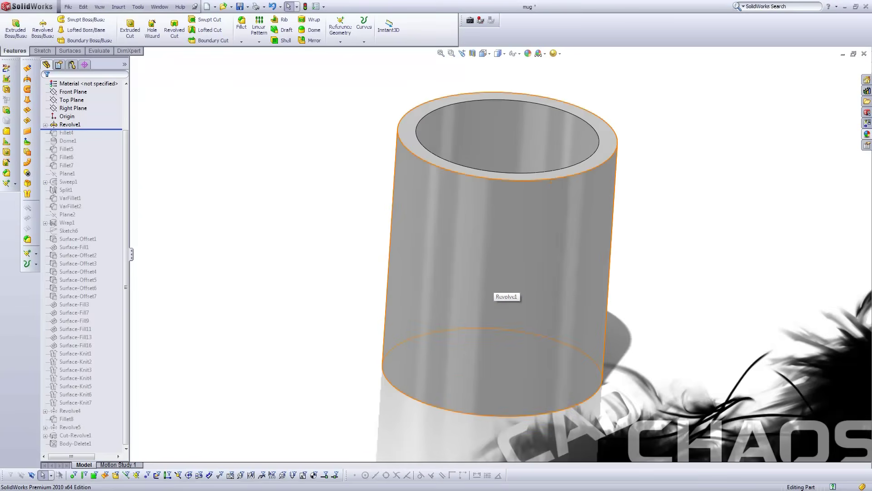
{"action": "mouse_move", "coordinate": [495, 287]}
{"action": "middle_mouse_down", "text": "alt"}
{"action": "mouse_move", "coordinate": [472, 287]}
{"action": "mouse_move", "coordinate": [484, 287]}
{"action": "middle_mouse_up", "text": "alt"}
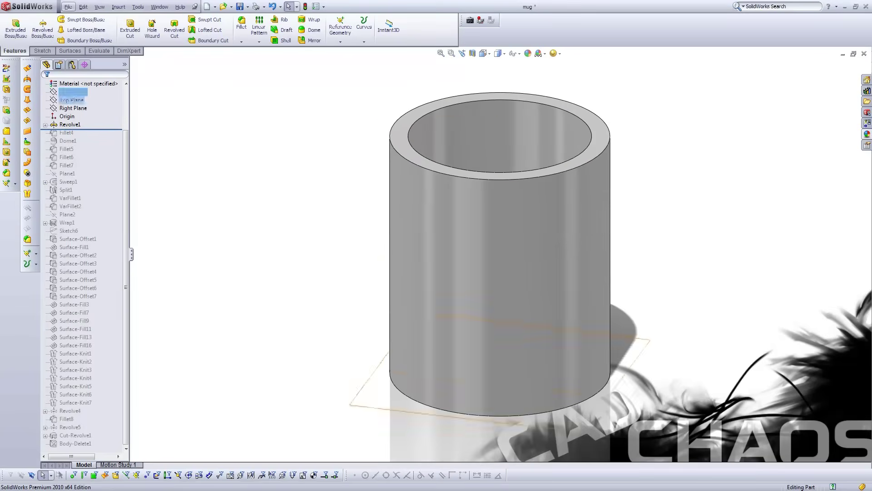
Step: Highlight the profile sketch behind the revolved mug body, Revolve1
{"action": "left_click", "coordinate": [45, 125]}
{"action": "left_click", "coordinate": [77, 132]}
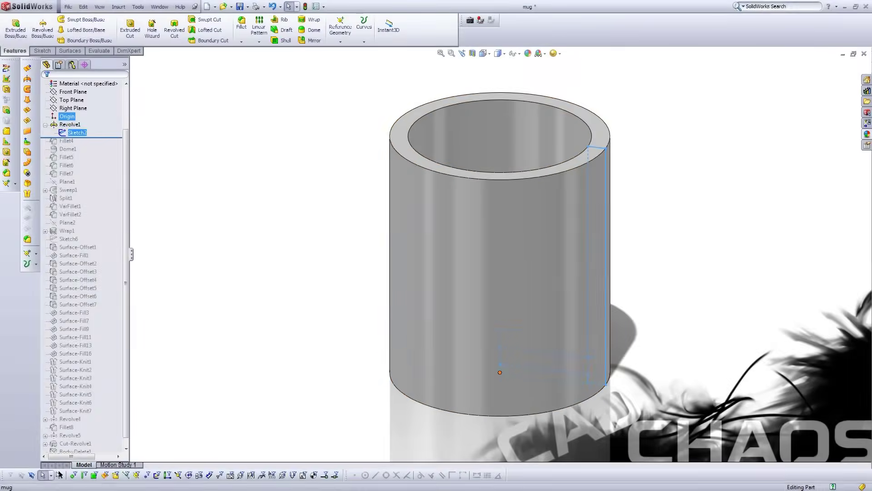
{"action": "left_click", "coordinate": [45, 125]}
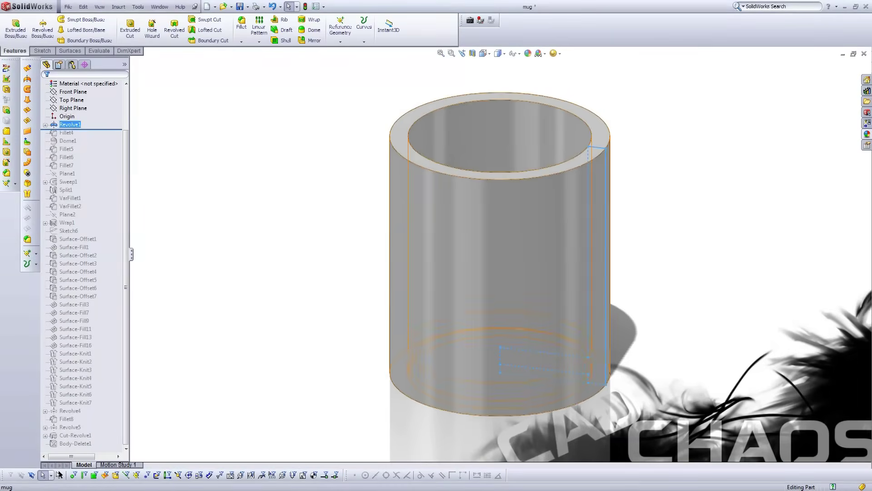
Step: Roll the history forward past Fillet4 and Dome1 and select the domed face on the mug's underside
{"action": "middle_click_drag", "start_coordinate": [507, 301], "coordinate": [529, 202]}
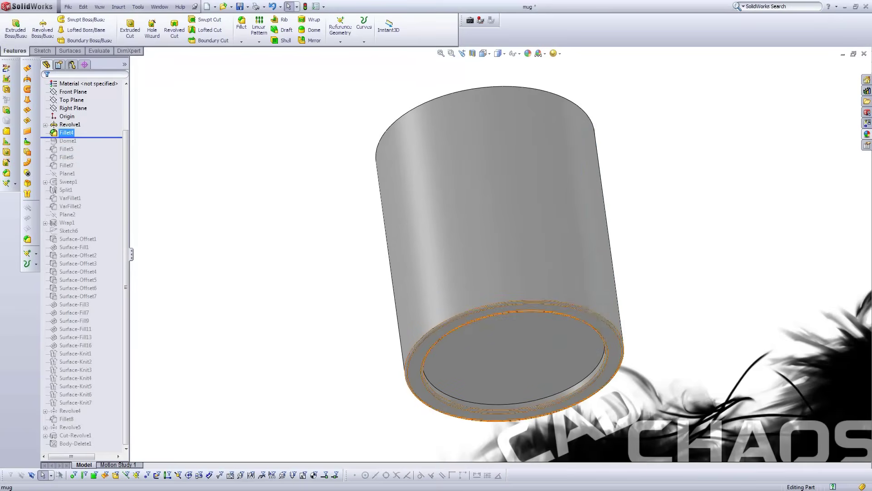
{"action": "left_click_drag", "start_coordinate": [82, 137], "coordinate": [81, 146]}
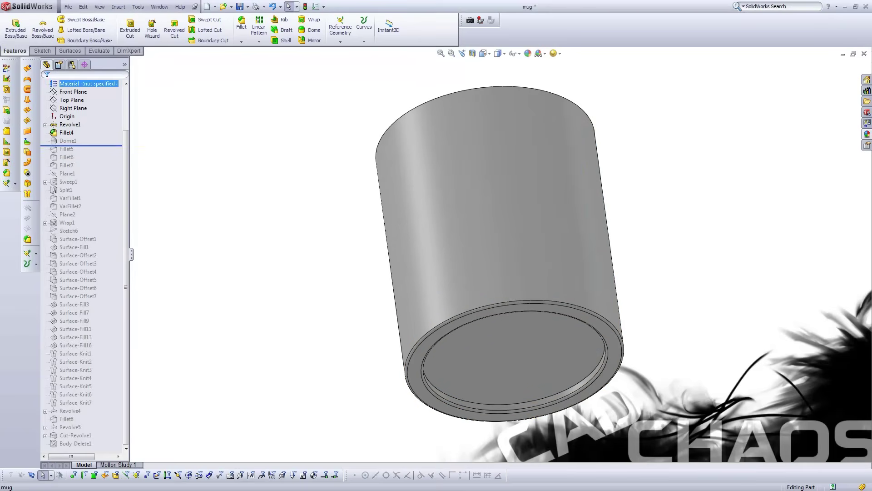
{"action": "left_click", "coordinate": [494, 337]}
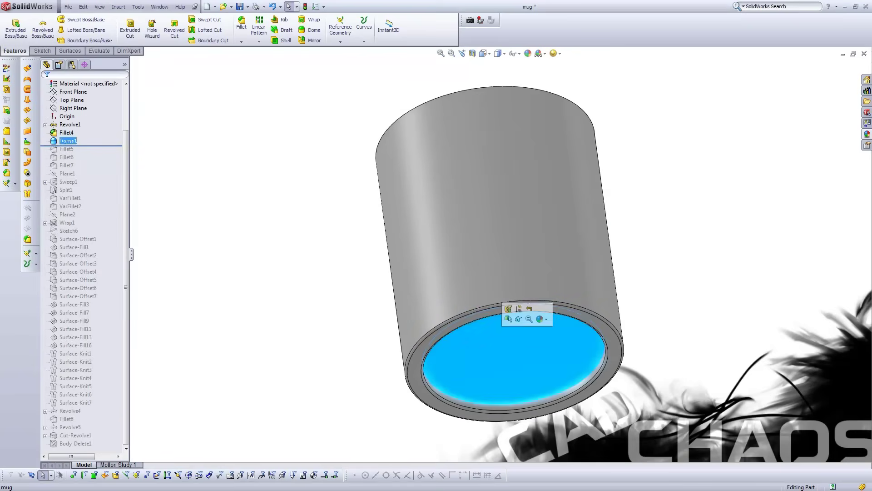
{"action": "middle_click_drag", "start_coordinate": [493, 341], "coordinate": [474, 342]}
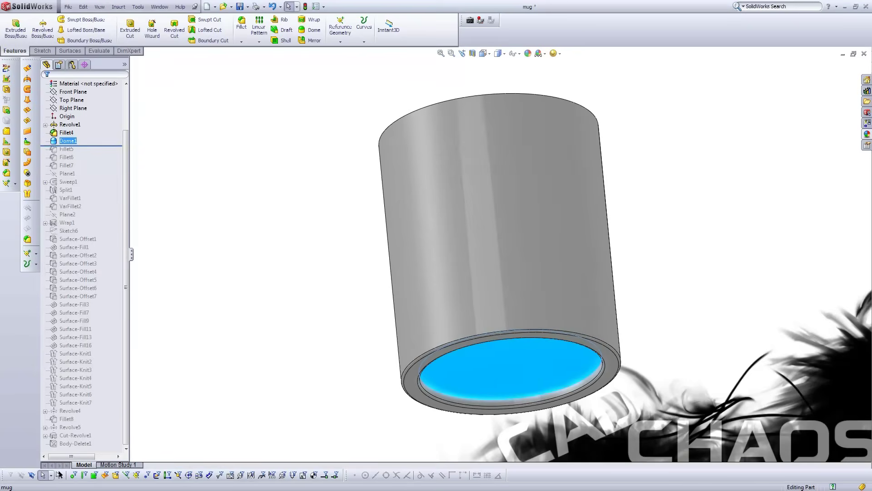
Step: Roll the history forward past Fillet5, Fillet6 and Fillet7 to restore the mug's remaining body fillets
{"action": "key", "text": "Down"}
{"action": "key", "text": "Down"}
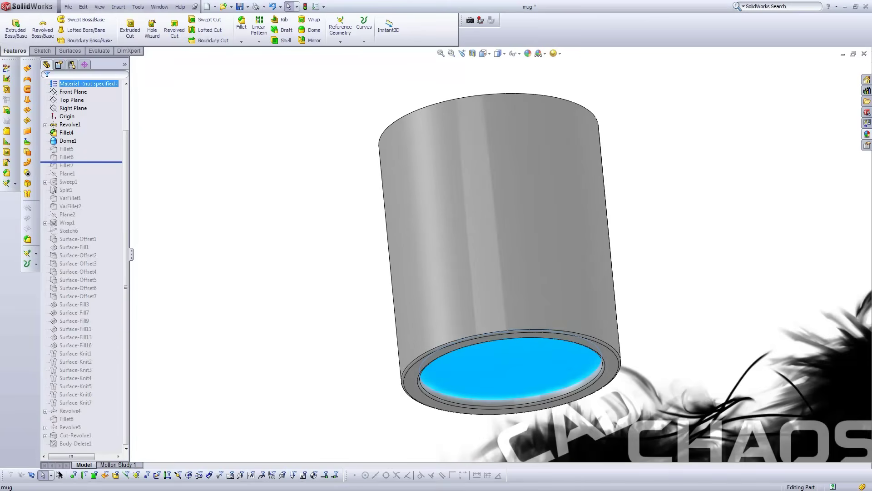
{"action": "left_click_drag", "start_coordinate": [82, 161], "coordinate": [82, 170]}
{"action": "mouse_move", "coordinate": [477, 205]}
{"action": "middle_mouse_down"}
{"action": "mouse_move", "coordinate": [468, 327]}
{"action": "mouse_move", "coordinate": [456, 353]}
{"action": "mouse_move", "coordinate": [447, 314]}
{"action": "mouse_move", "coordinate": [468, 219]}
{"action": "middle_mouse_up"}
{"action": "left_click", "coordinate": [460, 317]}
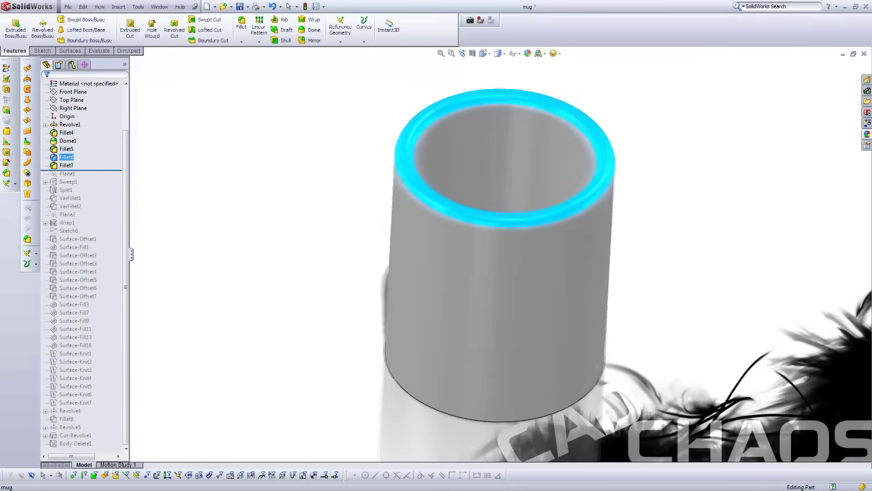
Step: Open the definition of Fillet6 on the mug's rim, review its side and center face sets, and accept it
{"action": "right_click", "coordinate": [66, 156]}
{"action": "left_click", "coordinate": [71, 144]}
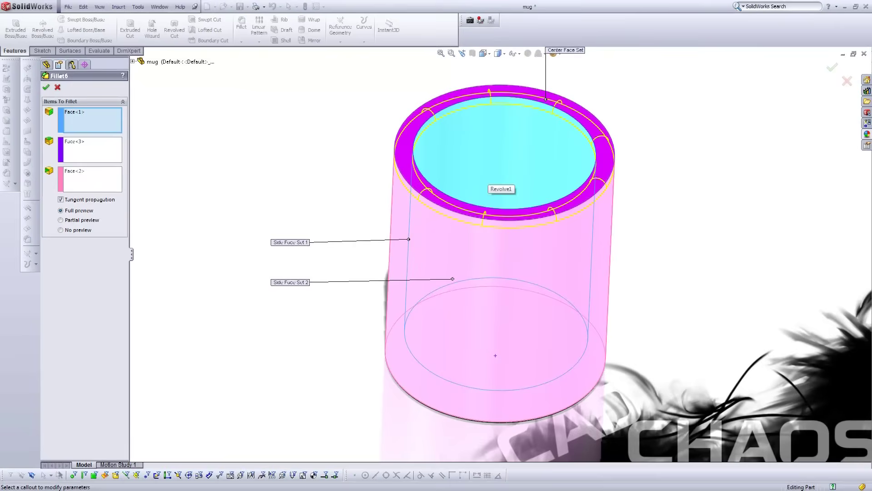
{"action": "middle_click_drag", "start_coordinate": [493, 180], "coordinate": [530, 154]}
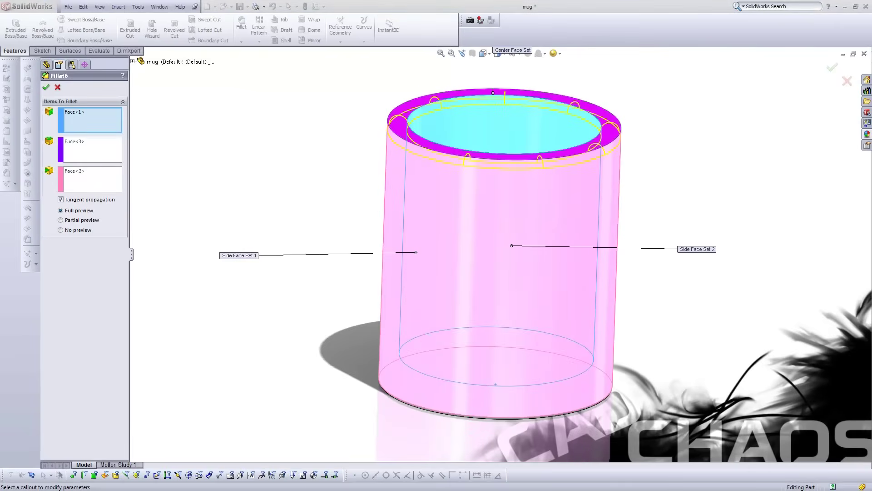
{"action": "key", "text": "Return"}
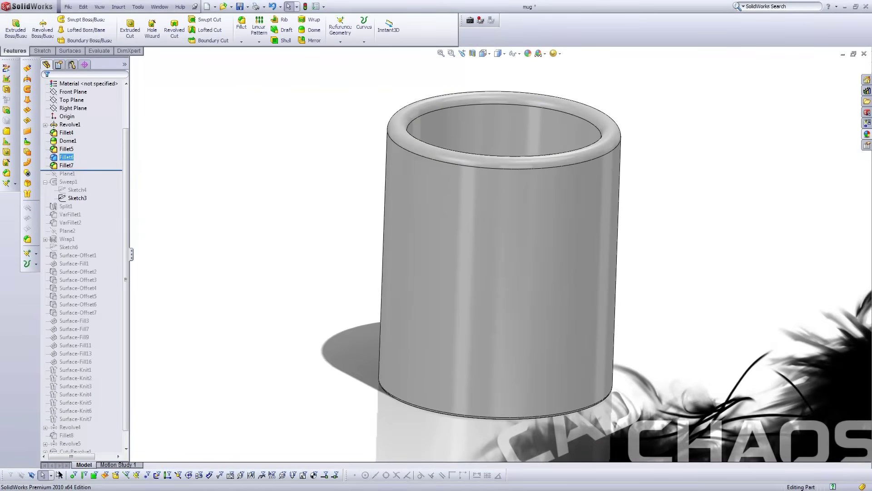
Step: Roll the history forward past Sweep1 and highlight the handle's Plane1 and sweep sketch on the model
{"action": "left_click_drag", "start_coordinate": [75, 170], "coordinate": [75, 201]}
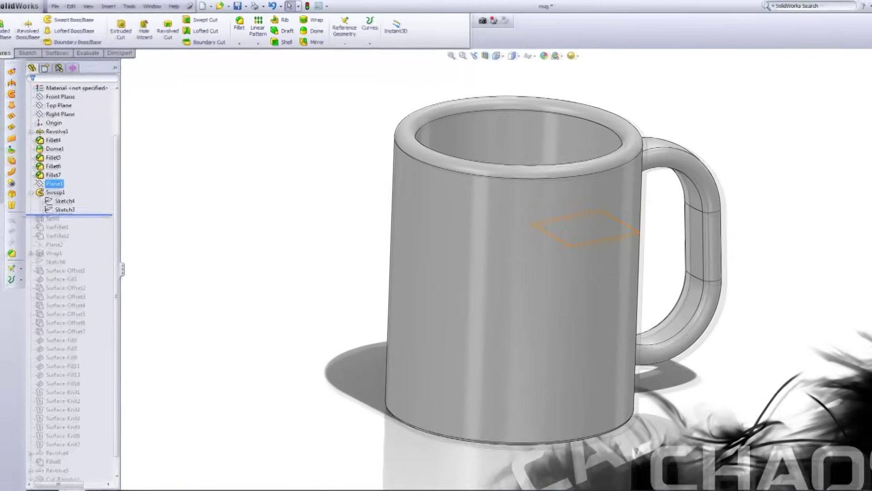
{"action": "left_click", "coordinate": [54, 184]}
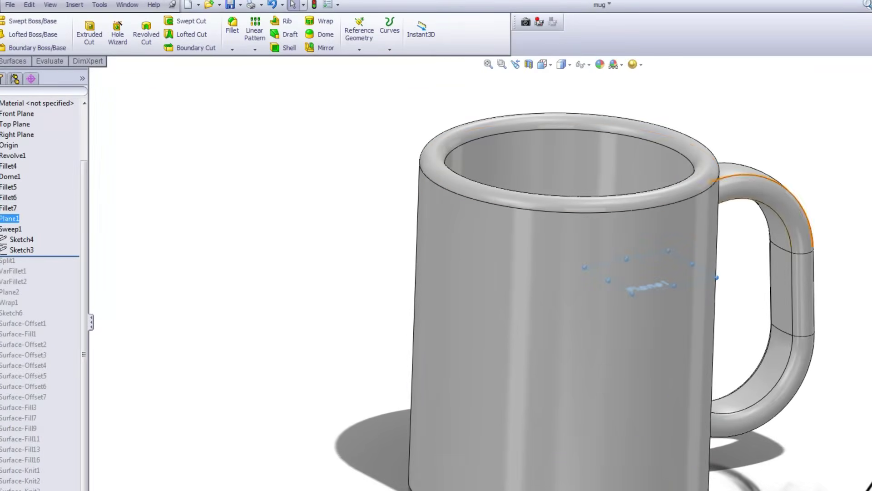
{"action": "left_click", "coordinate": [21, 239], "text": "ctrl"}
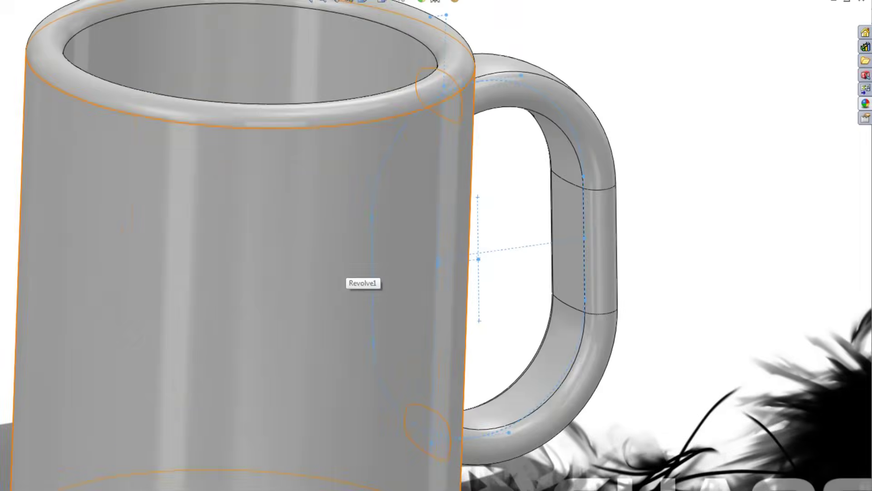
{"action": "scroll", "coordinate": [347, 270], "scroll_direction": "up", "scroll_amount": 4}
{"action": "middle_click_drag", "start_coordinate": [347, 270], "coordinate": [320, 239]}
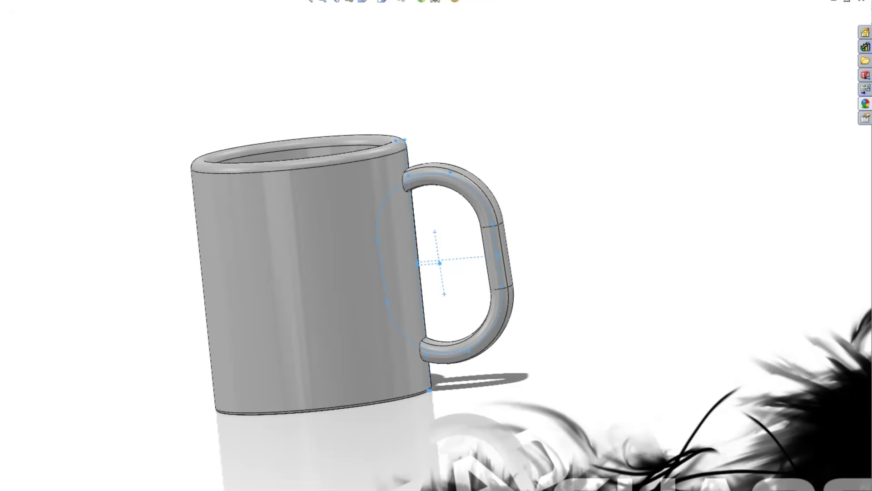
{"action": "key", "text": "Escape"}
{"action": "middle_click_drag", "start_coordinate": [295, 168], "coordinate": [268, 277]}
Step: Roll the history forward past Split1 and review its definition for the handle piece inside the mug
{"action": "left_click", "coordinate": [70, 222]}
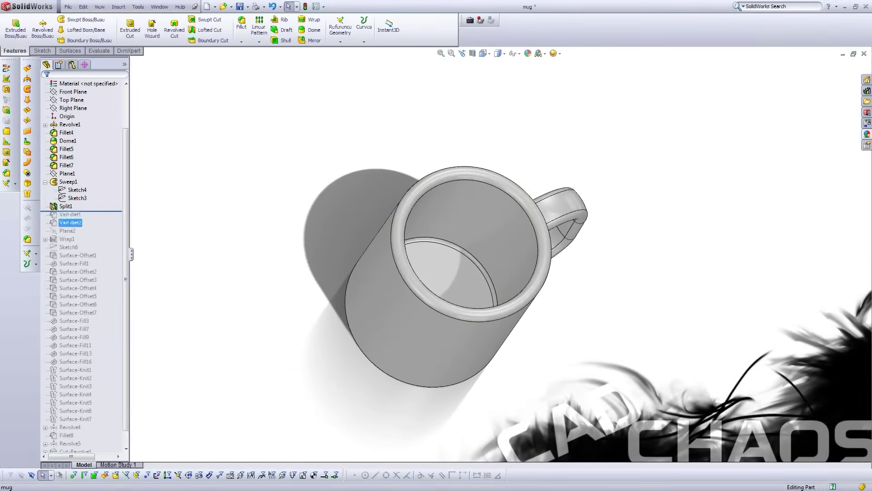
{"action": "right_click", "coordinate": [65, 207]}
{"action": "left_click", "coordinate": [67, 184]}
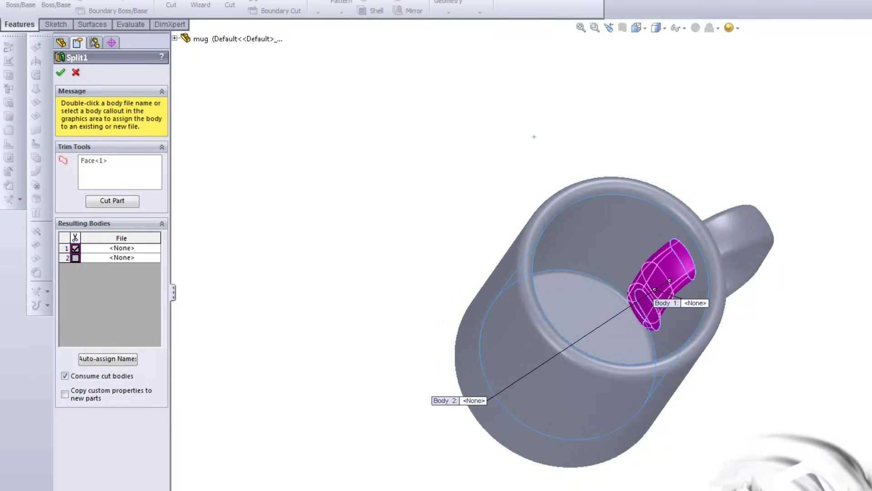
{"action": "middle_click_drag", "start_coordinate": [591, 318], "coordinate": [556, 293]}
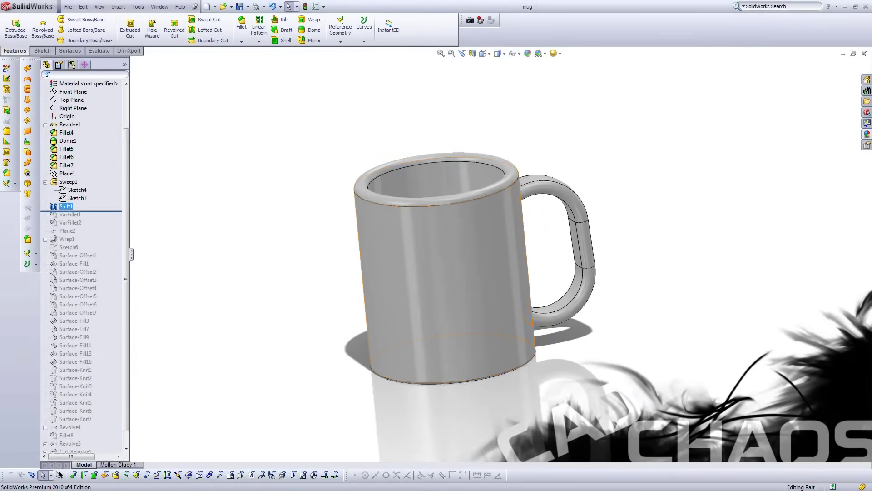
Step: Roll the history forward past VarFillet1 and VarFillet2 and select the fillet face at the upper handle joint
{"action": "left_click", "coordinate": [77, 255]}
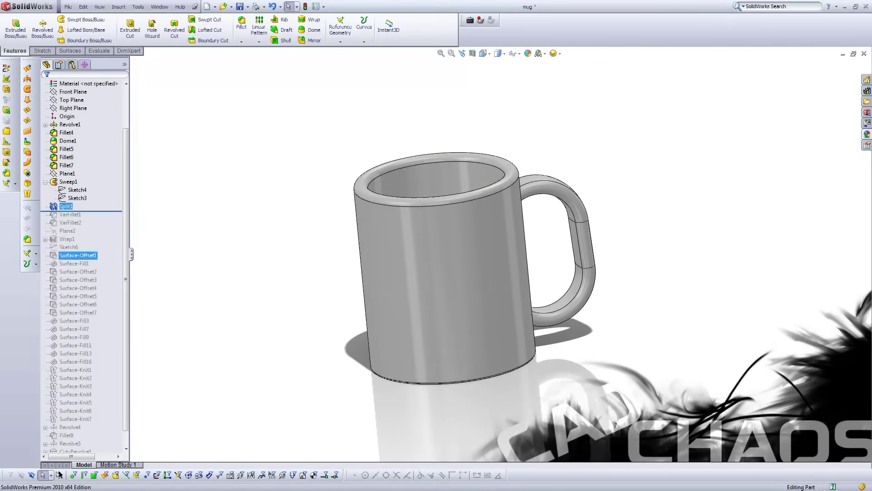
{"action": "left_click_drag", "start_coordinate": [82, 211], "coordinate": [81, 219]}
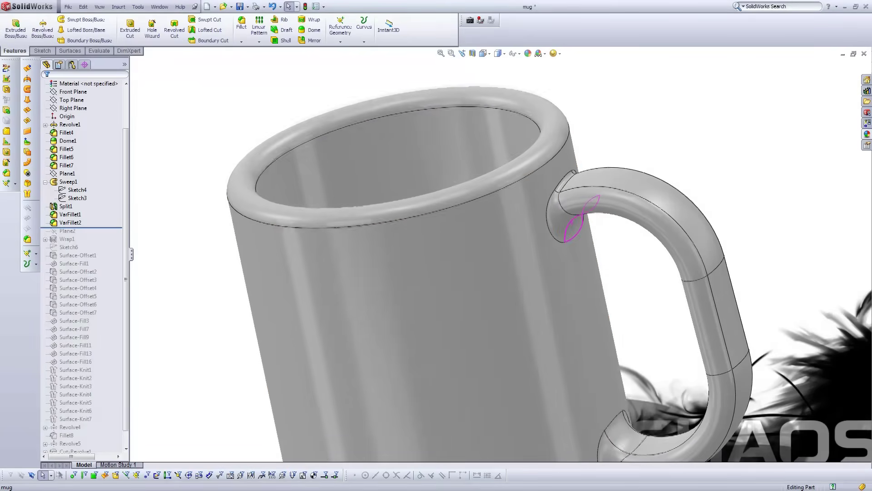
{"action": "left_click", "coordinate": [566, 182]}
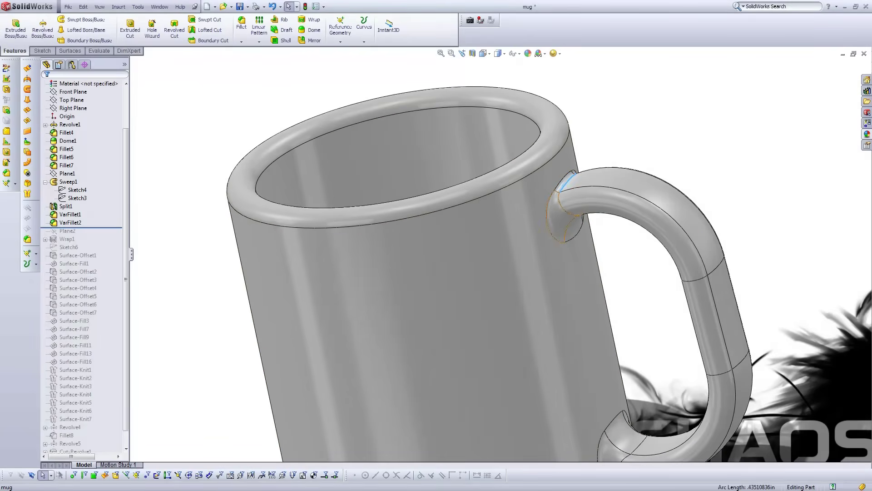
{"action": "middle_click_drag", "start_coordinate": [575, 227], "coordinate": [576, 200]}
{"action": "left_click", "coordinate": [577, 223], "text": "ctrl"}
{"action": "left_click", "coordinate": [580, 218]}
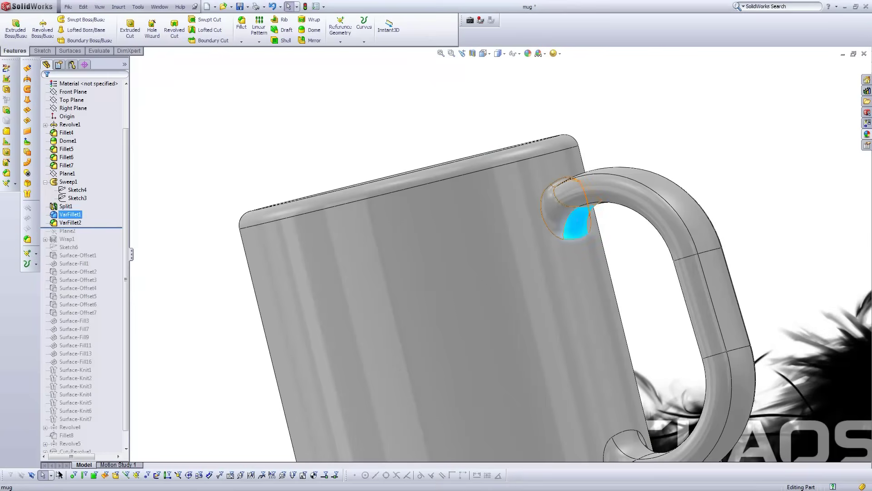
Step: Open the definition of VarFillet1, review its variable radii around the upper handle joint, and close it without changes
{"action": "right_click", "coordinate": [70, 214]}
{"action": "left_click", "coordinate": [70, 184]}
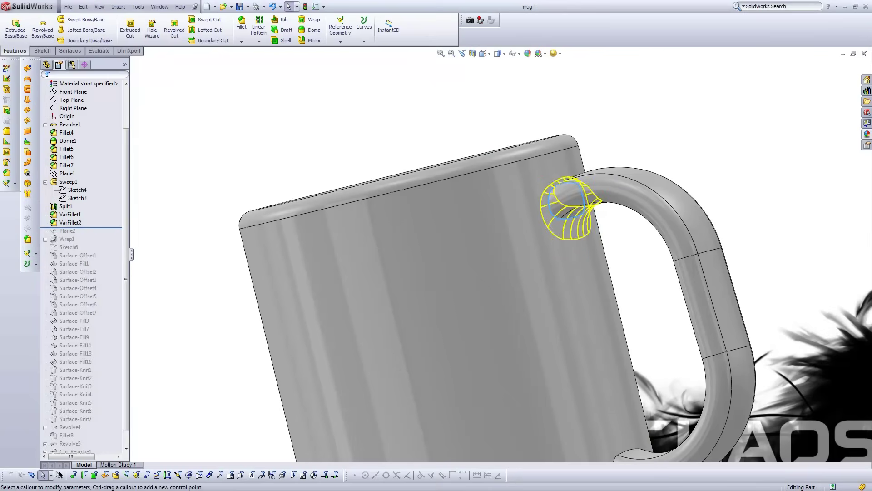
{"action": "scroll", "coordinate": [573, 198], "scroll_direction": "down", "scroll_amount": 4}
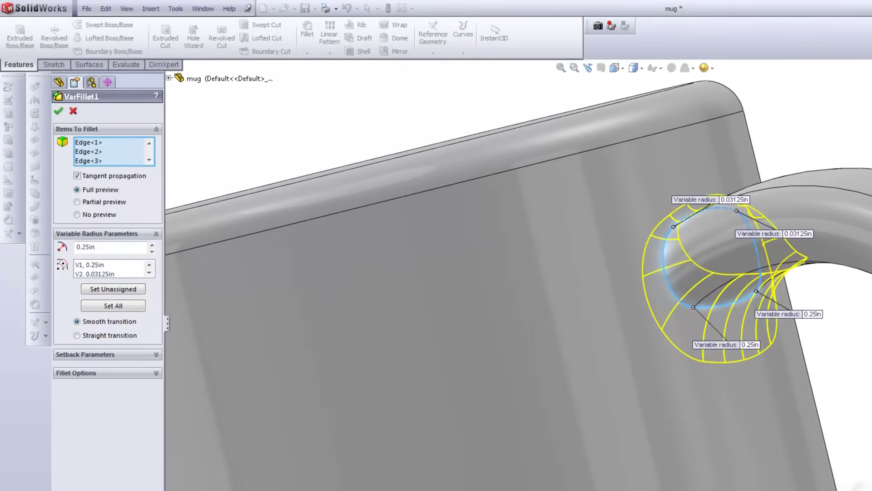
{"action": "middle_click_drag", "start_coordinate": [636, 236], "coordinate": [627, 268]}
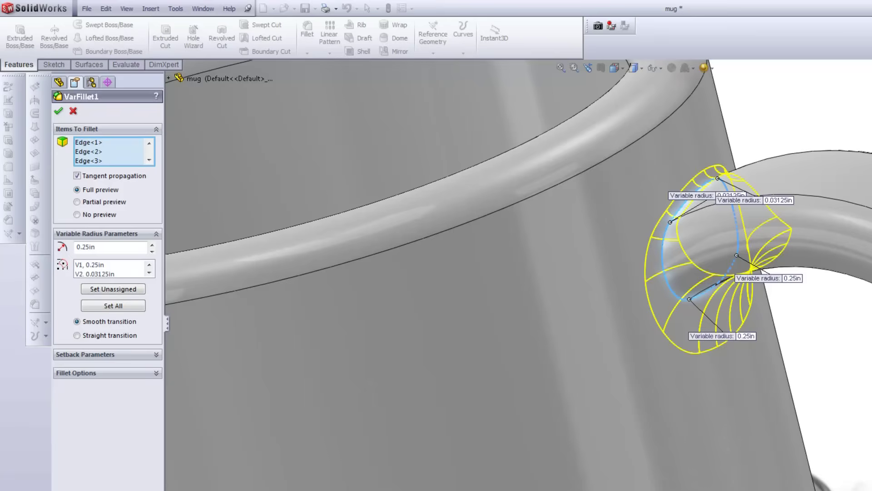
{"action": "scroll", "coordinate": [644, 320], "scroll_direction": "up", "scroll_amount": 2}
{"action": "middle_click_drag", "start_coordinate": [650, 281], "coordinate": [638, 277]}
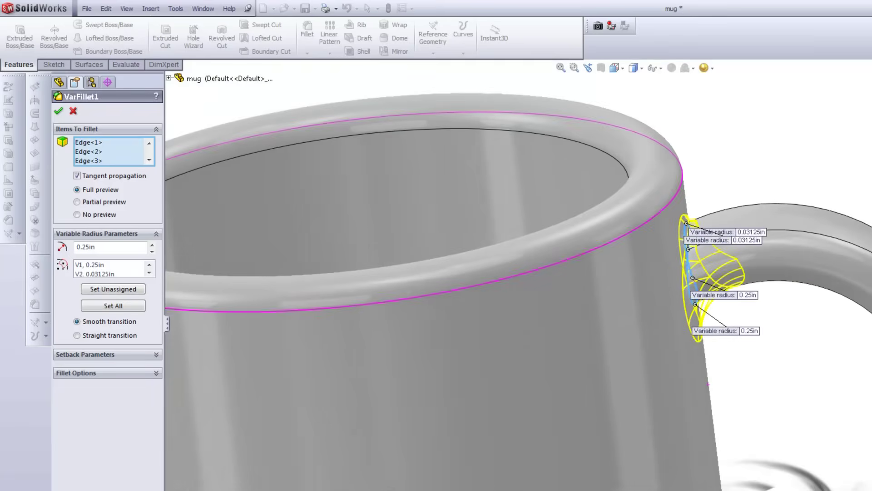
{"action": "left_click", "coordinate": [73, 111]}
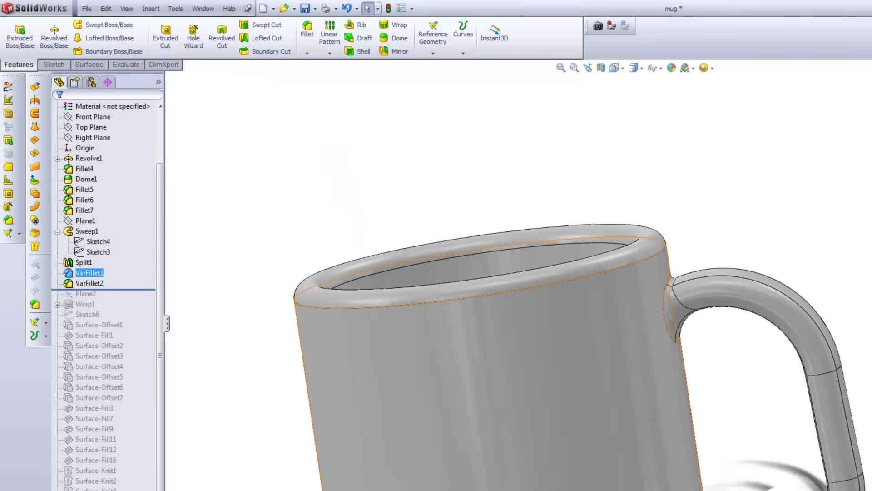
{"action": "left_click", "coordinate": [656, 347]}
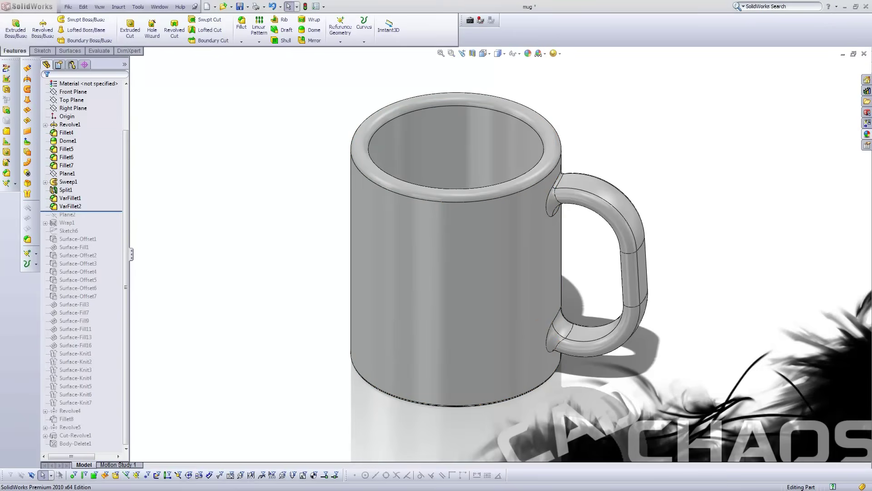
Step: Roll the history forward past Plane2 and highlight the plane in front of the mug
{"action": "left_click_drag", "start_coordinate": [71, 211], "coordinate": [72, 219]}
{"action": "left_click", "coordinate": [68, 215]}
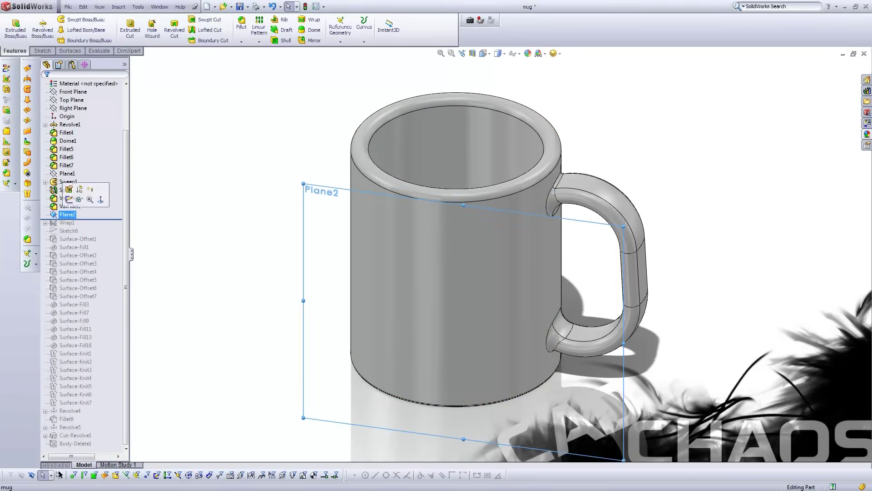
{"action": "scroll", "coordinate": [485, 251], "scroll_direction": "up", "scroll_amount": 3}
{"action": "middle_click_drag", "start_coordinate": [484, 252], "coordinate": [478, 234]}
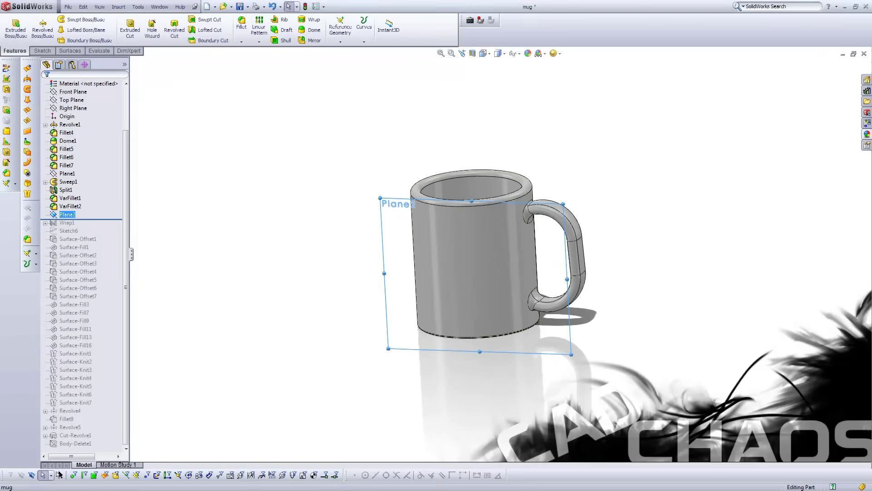
Step: Roll the history forward past Wrap1 and check the appearance options of the wrapped letter D's face
{"action": "left_click_drag", "start_coordinate": [78, 220], "coordinate": [78, 227]}
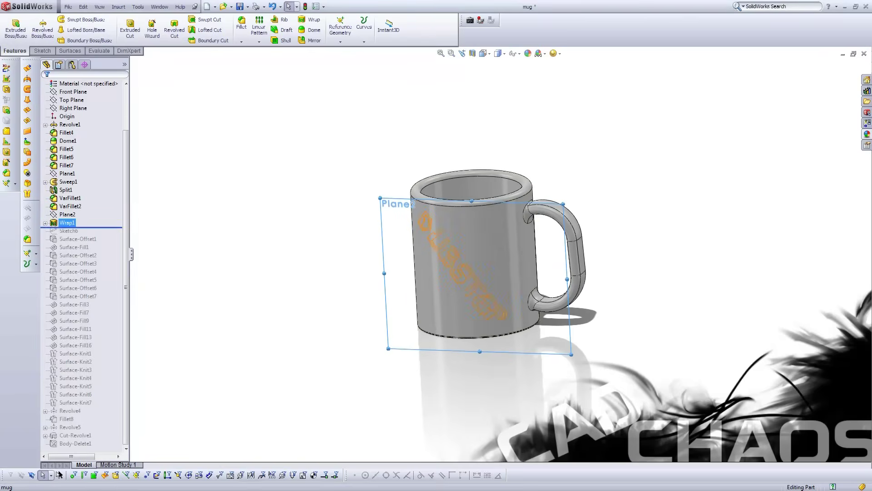
{"action": "key", "text": "Escape"}
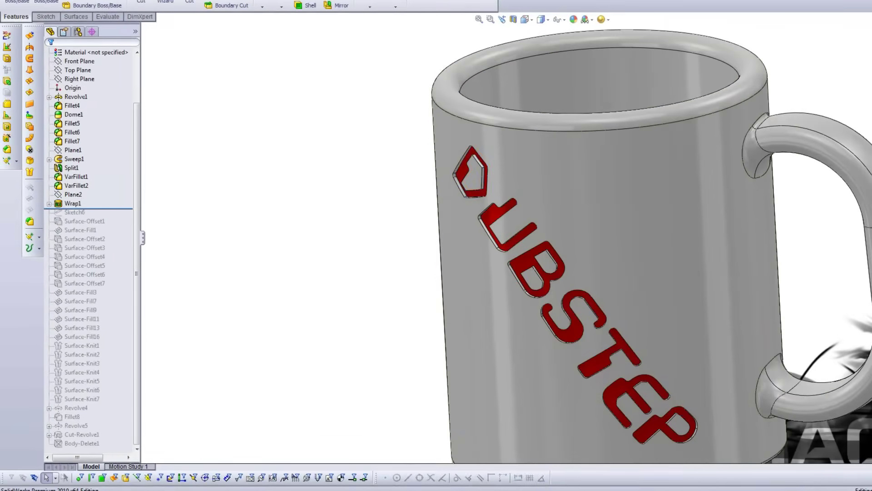
{"action": "right_click", "coordinate": [468, 180]}
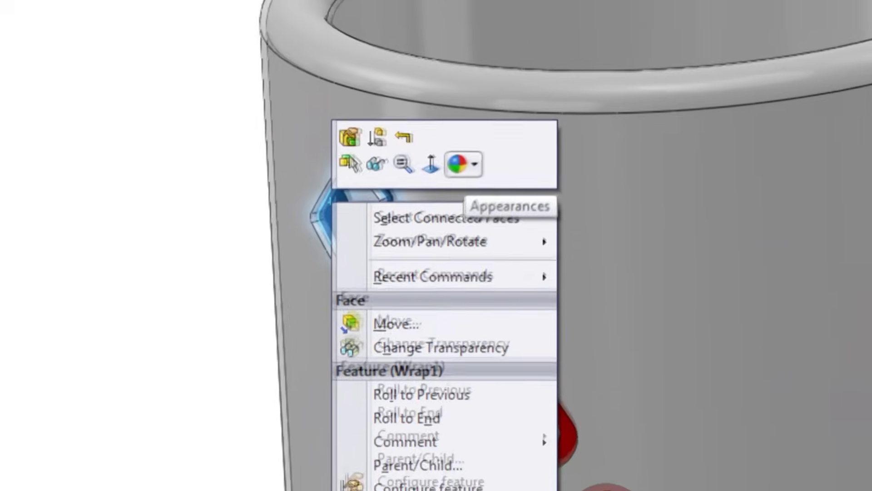
{"action": "left_click", "coordinate": [513, 158]}
{"action": "key", "text": "Escape"}
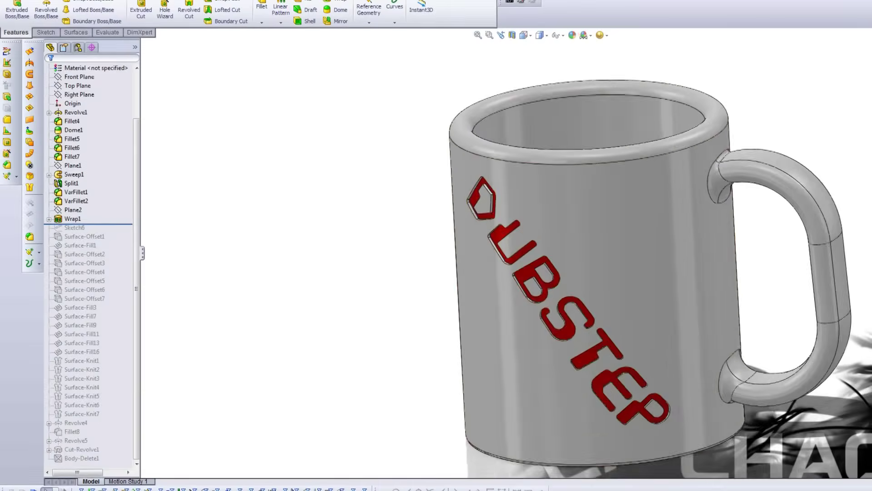
{"action": "scroll", "coordinate": [604, 336], "scroll_direction": "up", "scroll_amount": 3}
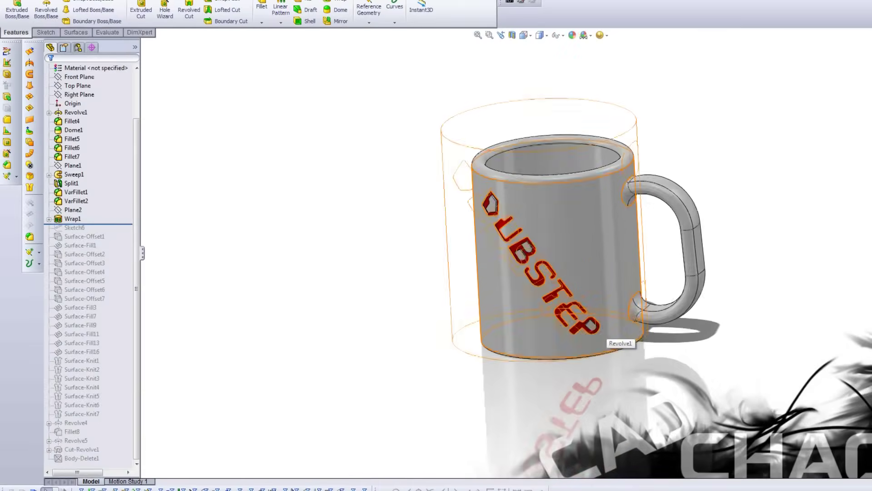
{"action": "scroll", "coordinate": [613, 337], "scroll_direction": "down", "scroll_amount": 2}
{"action": "left_click", "coordinate": [614, 338]}
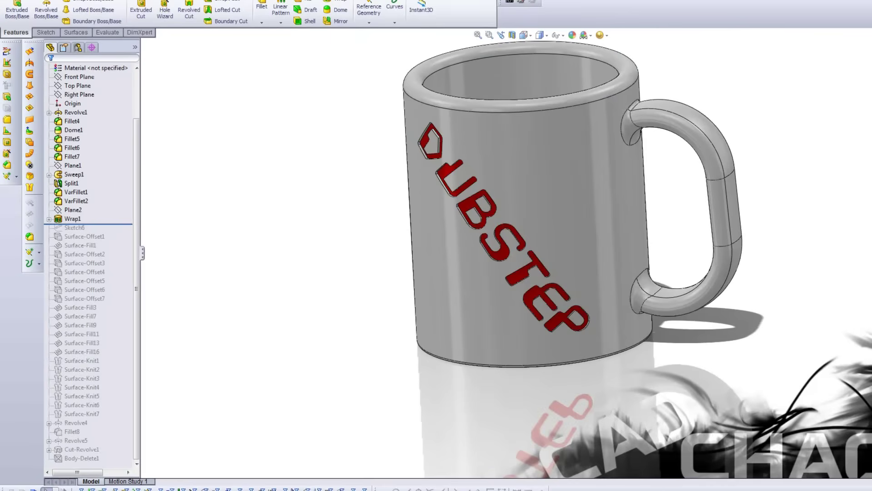
Step: Open the sketch under Wrap1, review the DUBSTEP sketch text along its spline, and leave it without changes
{"action": "left_click", "coordinate": [49, 219]}
{"action": "right_click", "coordinate": [70, 228]}
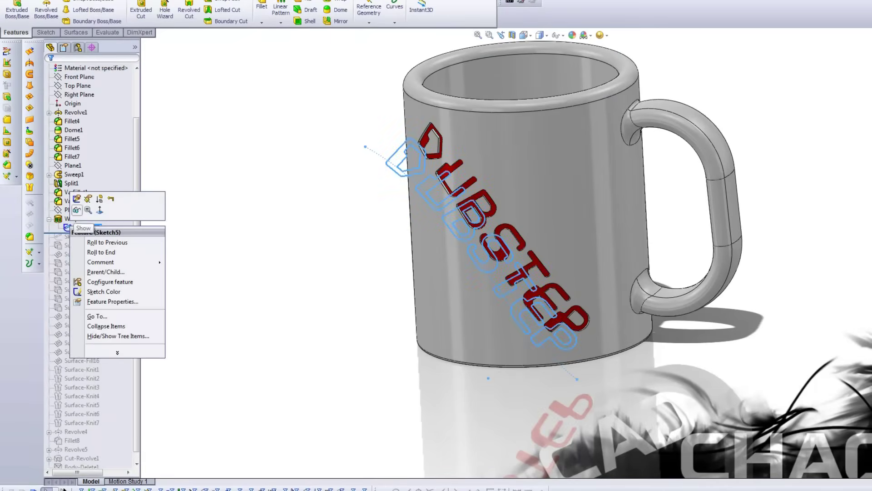
{"action": "left_click", "coordinate": [76, 199]}
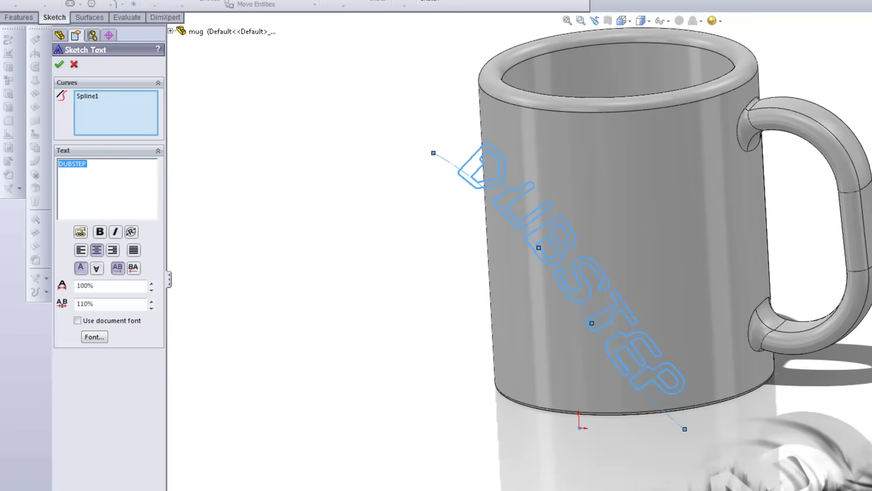
{"action": "left_click", "coordinate": [73, 64]}
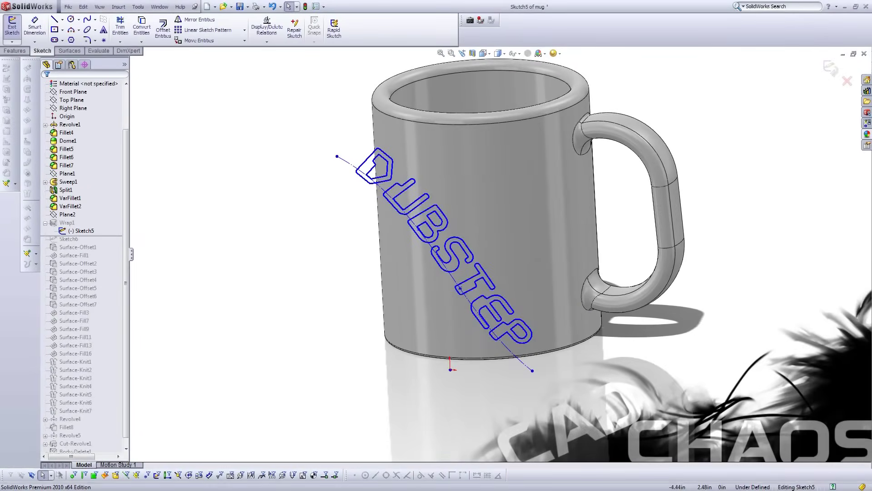
{"action": "key", "text": "ctrl+b"}
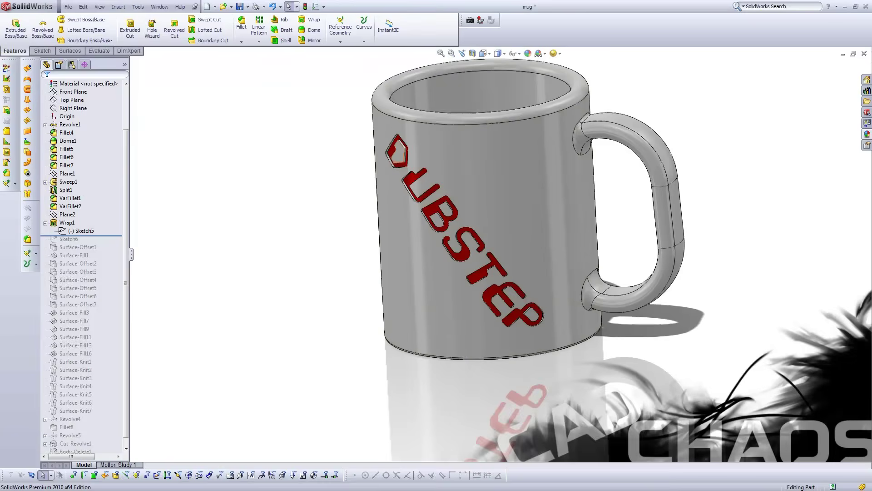
Step: Examine the wrapped DUBSTEP lettering on the mug wall up close, starting with the face of the letter D
{"action": "scroll", "coordinate": [375, 135], "scroll_direction": "down", "scroll_amount": 4}
{"action": "left_click", "coordinate": [413, 168]}
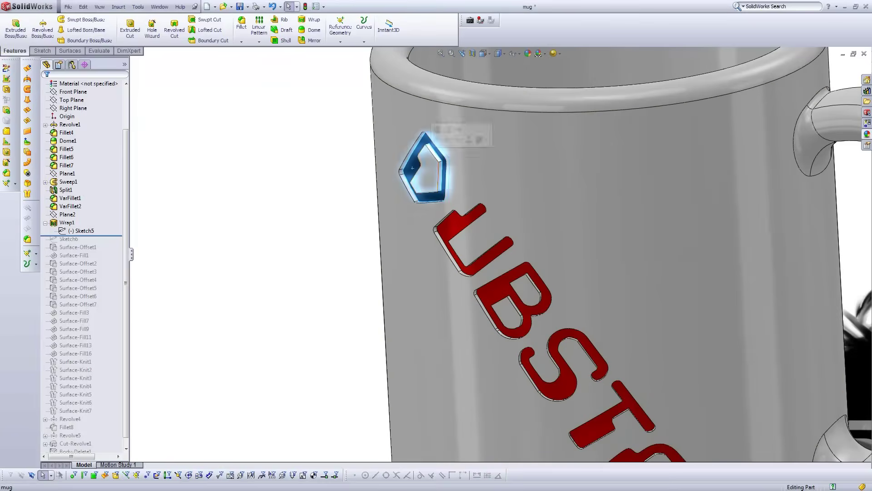
{"action": "scroll", "coordinate": [509, 254], "scroll_direction": "up", "scroll_amount": 1}
{"action": "middle_click_drag", "start_coordinate": [486, 257], "coordinate": [532, 264]}
{"action": "middle_click_drag", "start_coordinate": [477, 327], "coordinate": [459, 327]}
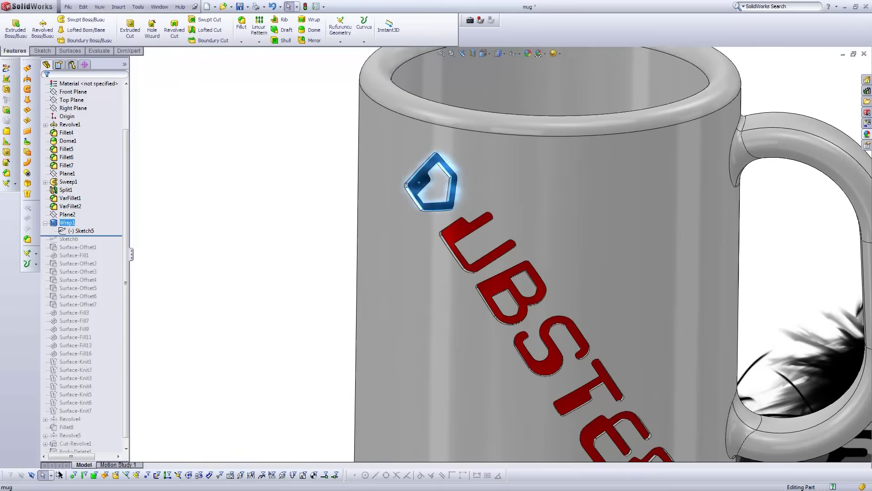
{"action": "key", "text": "Escape"}
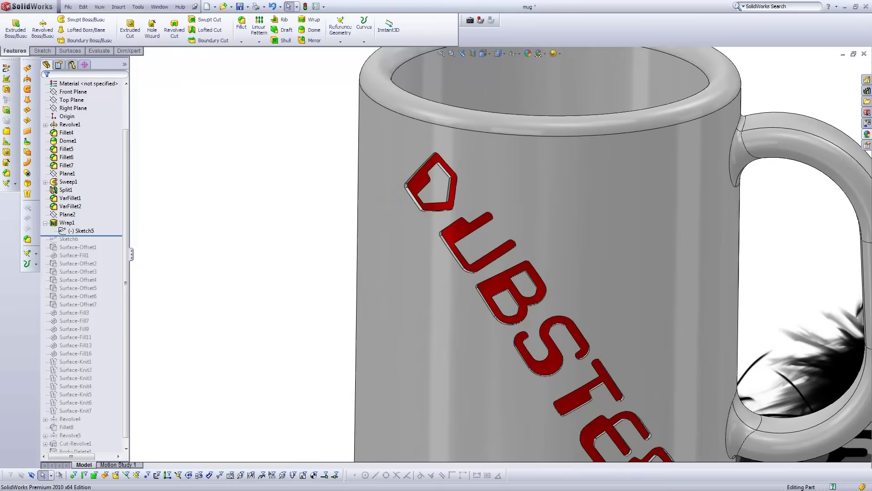
{"action": "scroll", "coordinate": [456, 254], "scroll_direction": "up", "scroll_amount": 3}
{"action": "scroll", "coordinate": [594, 376], "scroll_direction": "down", "scroll_amount": 3}
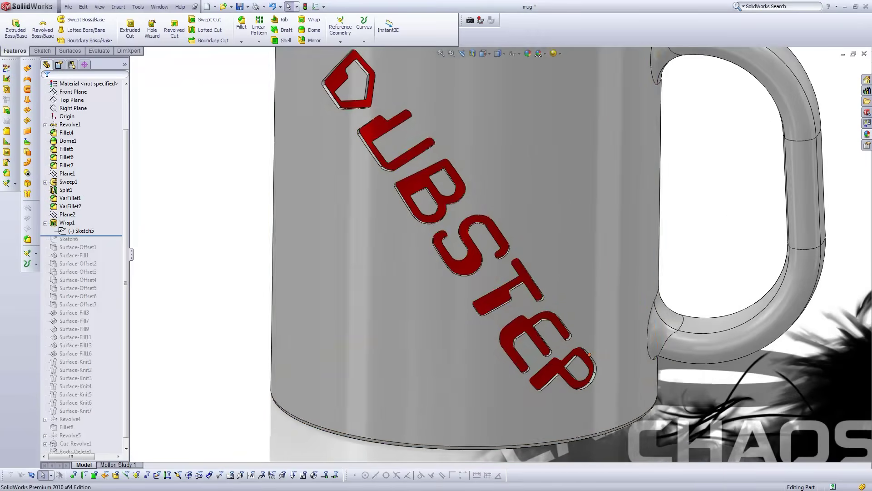
{"action": "scroll", "coordinate": [591, 371], "scroll_direction": "up", "scroll_amount": 1}
{"action": "scroll", "coordinate": [497, 255], "scroll_direction": "up", "scroll_amount": 1}
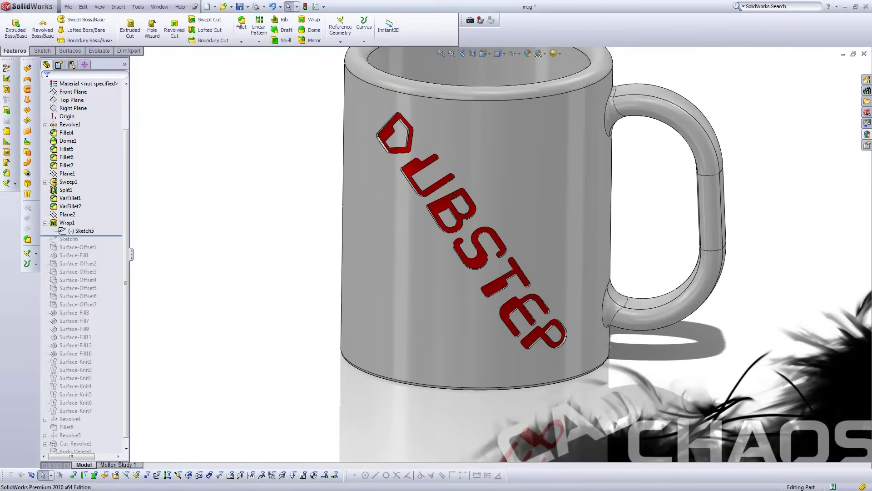
Step: Roll the history forward past Sketch6 and Surface-Offset1 and highlight the offset surface on the letter D
{"action": "left_click_drag", "start_coordinate": [82, 235], "coordinate": [82, 251]}
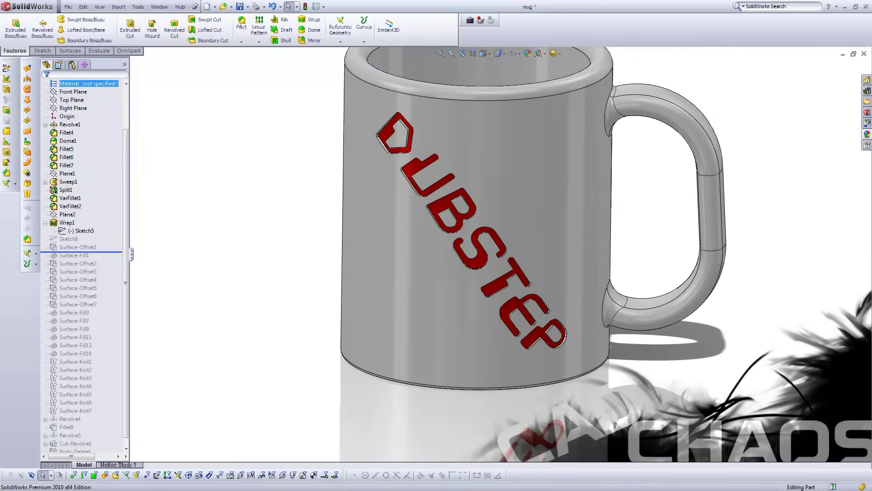
{"action": "left_click", "coordinate": [78, 247]}
{"action": "scroll", "coordinate": [366, 80], "scroll_direction": "down", "scroll_amount": 1}
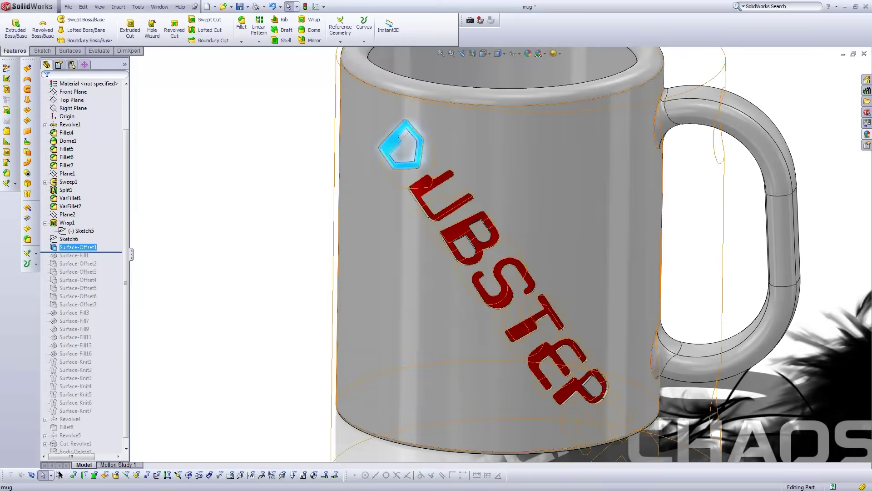
{"action": "scroll", "coordinate": [370, 113], "scroll_direction": "down", "scroll_amount": 3}
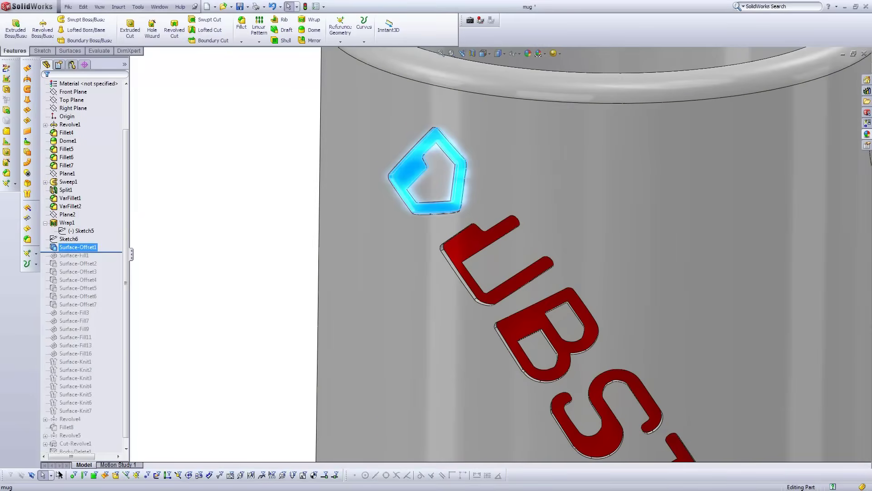
Step: Open the definition of Surface-Offset1, review its selected faces and offset distance around the letter D, and close it
{"action": "right_click", "coordinate": [62, 248]}
{"action": "left_click", "coordinate": [65, 225]}
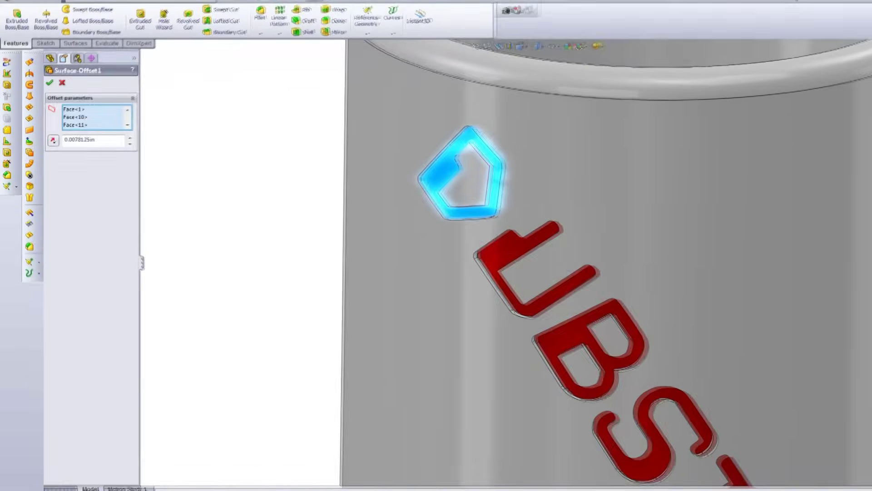
{"action": "scroll", "coordinate": [445, 132], "scroll_direction": "down", "scroll_amount": 5}
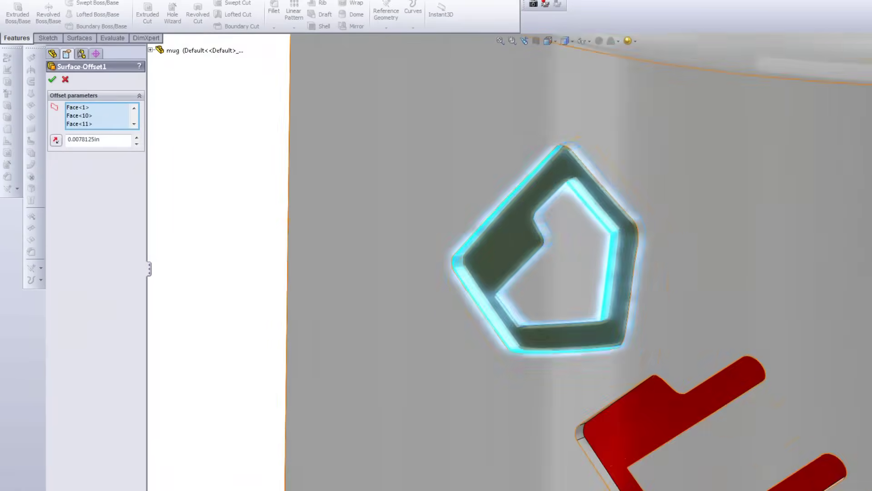
{"action": "middle_click_drag", "start_coordinate": [473, 320], "coordinate": [425, 313]}
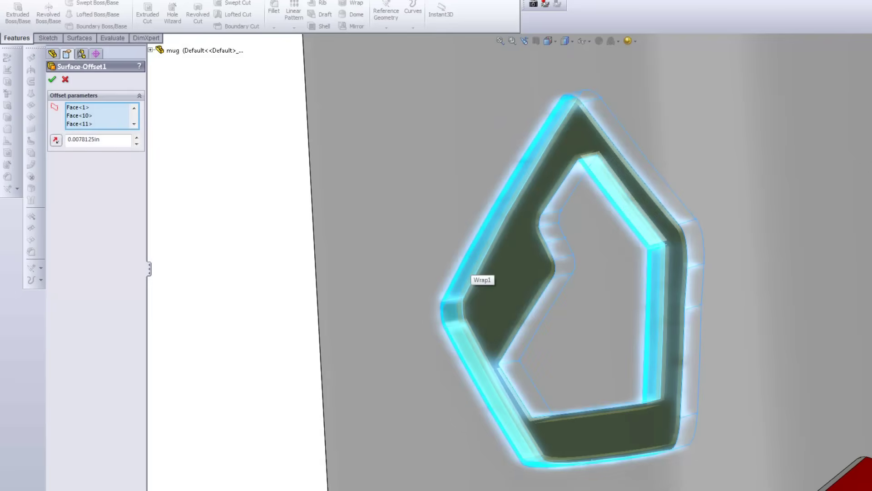
{"action": "middle_click_drag", "start_coordinate": [692, 327], "coordinate": [717, 325]}
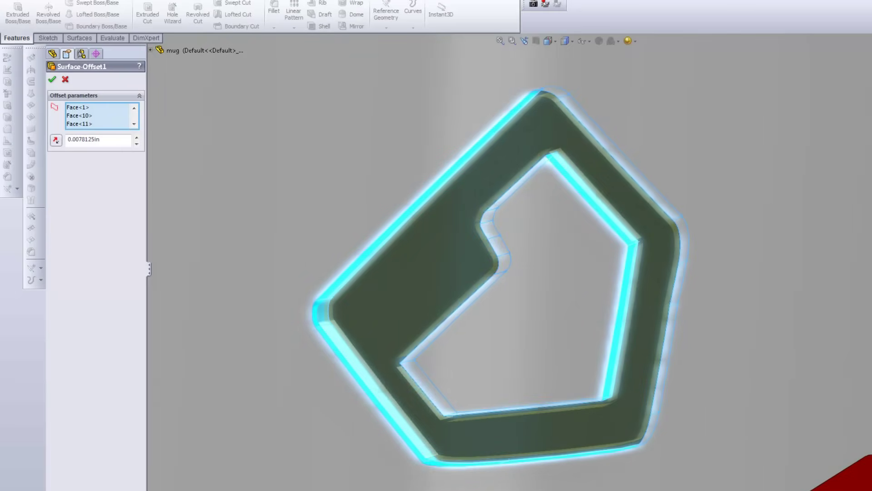
{"action": "key", "text": "Return"}
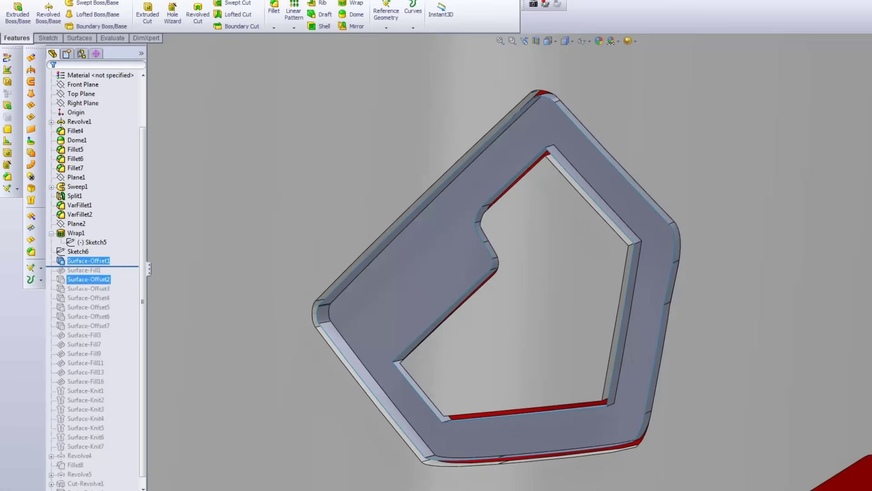
Step: Roll the history forward past Surface-Fill1, review its patch boundary on the letter D, and close the definition without changes
{"action": "left_click_drag", "start_coordinate": [92, 266], "coordinate": [93, 275]}
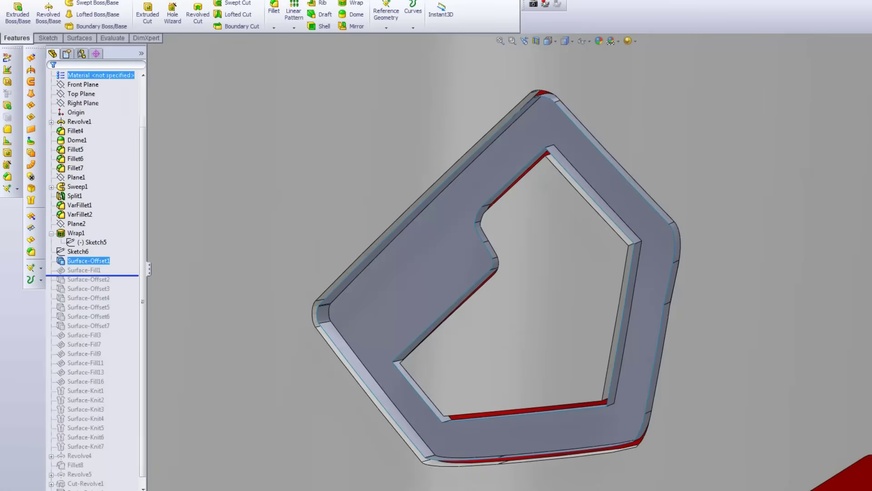
{"action": "right_click", "coordinate": [93, 271]}
{"action": "left_click", "coordinate": [103, 243]}
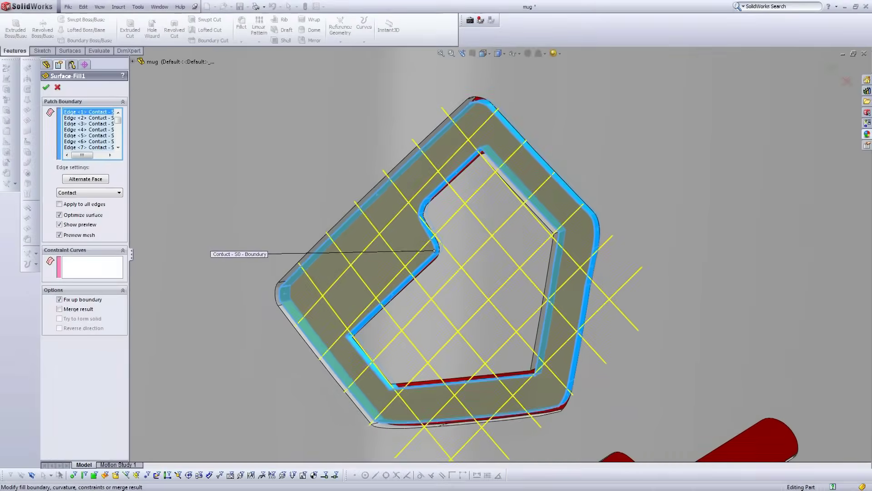
{"action": "scroll", "coordinate": [502, 263], "scroll_direction": "down", "scroll_amount": 4}
{"action": "scroll", "coordinate": [517, 352], "scroll_direction": "up", "scroll_amount": 2}
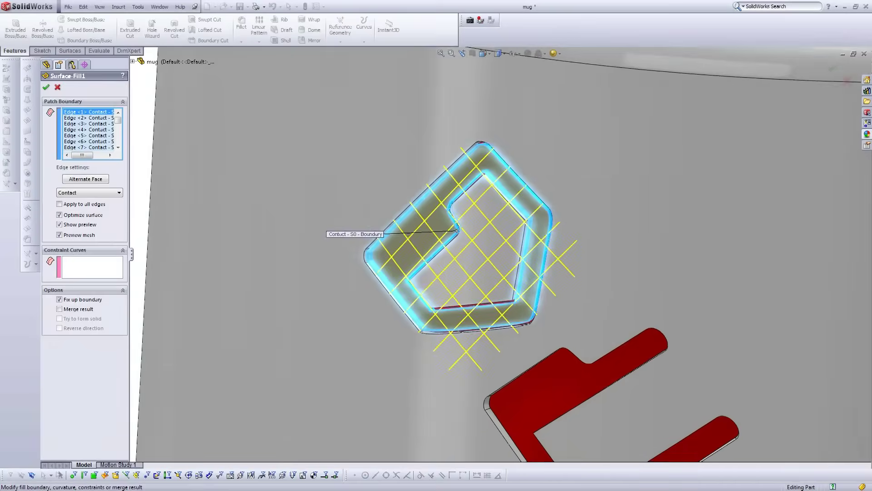
{"action": "middle_click_drag", "start_coordinate": [517, 353], "coordinate": [484, 348]}
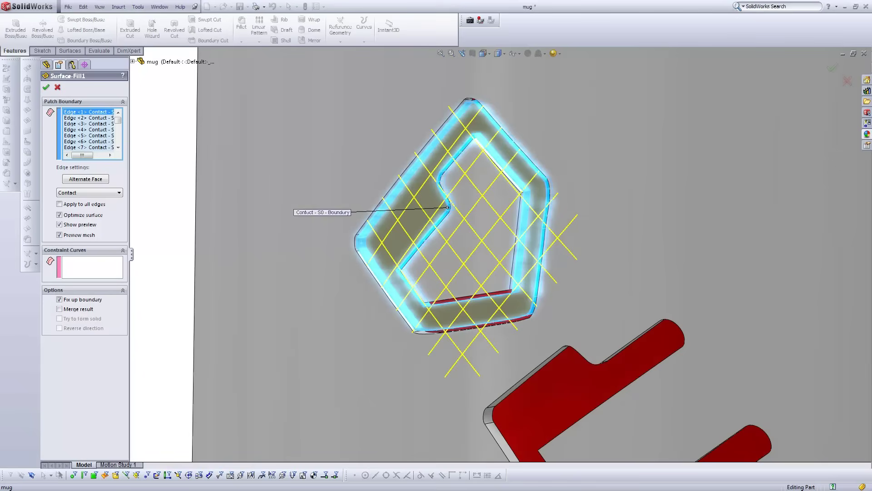
{"action": "key", "text": "Escape"}
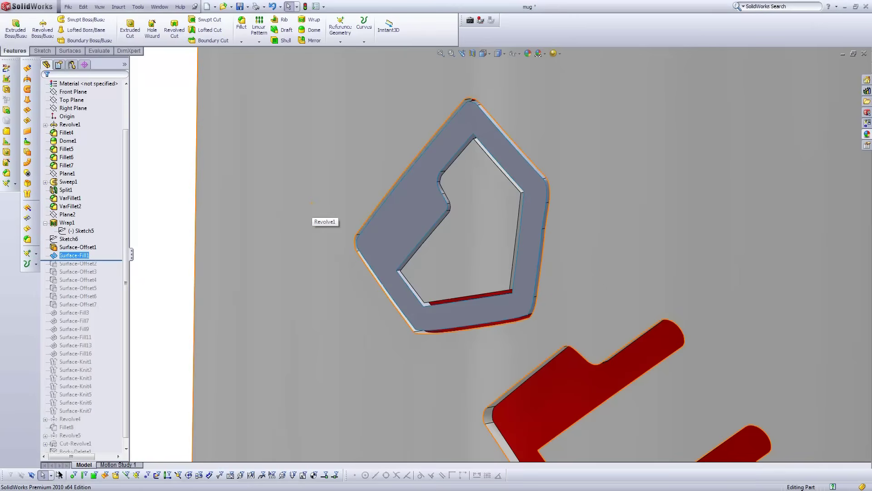
Step: Roll the history forward past Surface-Knit7 to bring in the remaining offset, fill and knit surfaces of the lettering
{"action": "scroll", "coordinate": [501, 254], "scroll_direction": "up", "scroll_amount": 3}
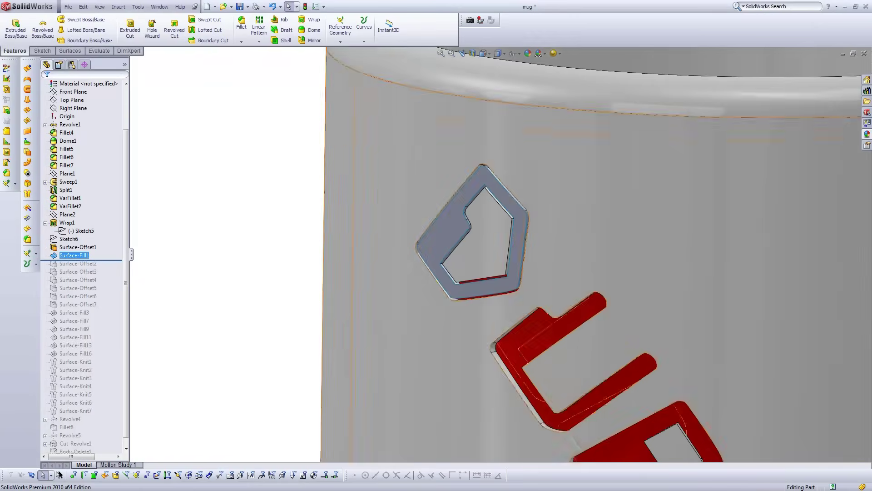
{"action": "scroll", "coordinate": [501, 255], "scroll_direction": "up", "scroll_amount": 7}
{"action": "scroll", "coordinate": [686, 448], "scroll_direction": "down", "scroll_amount": 3}
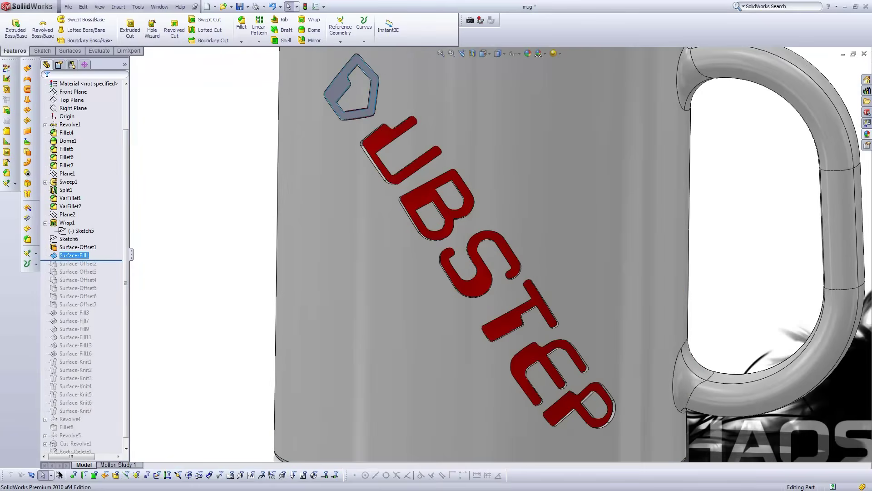
{"action": "left_click_drag", "start_coordinate": [82, 261], "coordinate": [82, 414]}
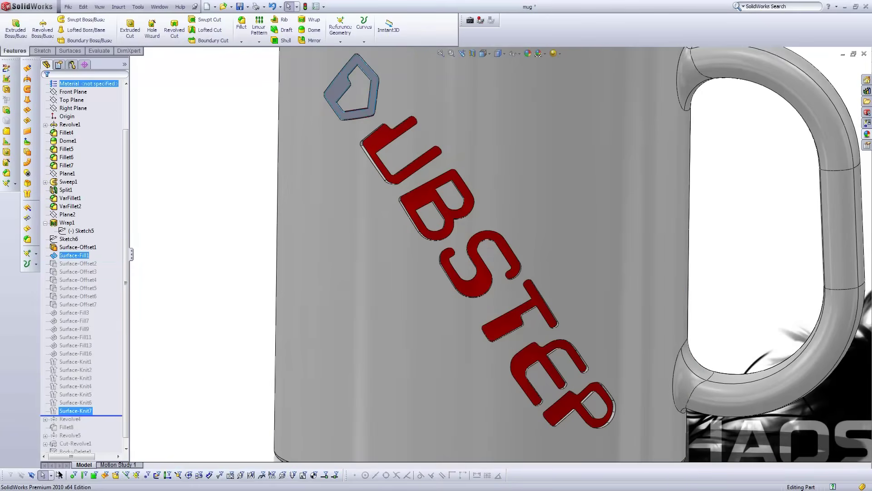
Step: Open the definition of Surface-Knit1, review its knitted fill and offset surfaces on the letter D, and close it
{"action": "left_click", "coordinate": [75, 377]}
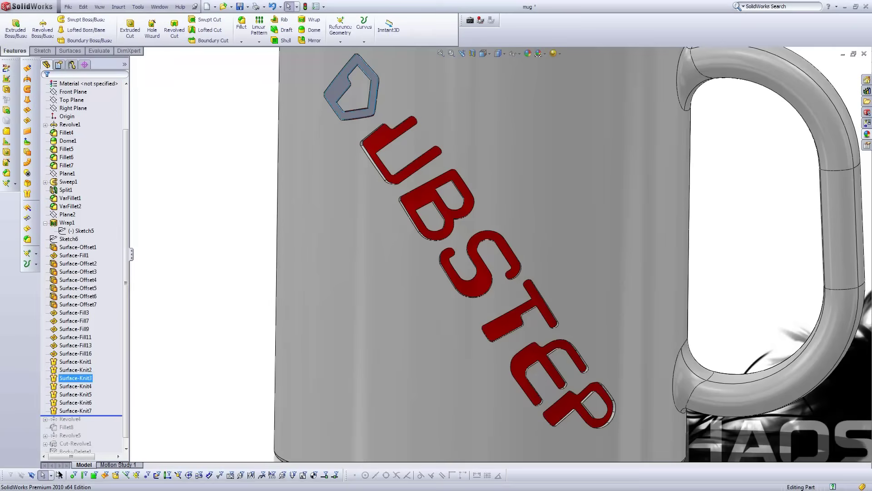
{"action": "right_click", "coordinate": [68, 361]}
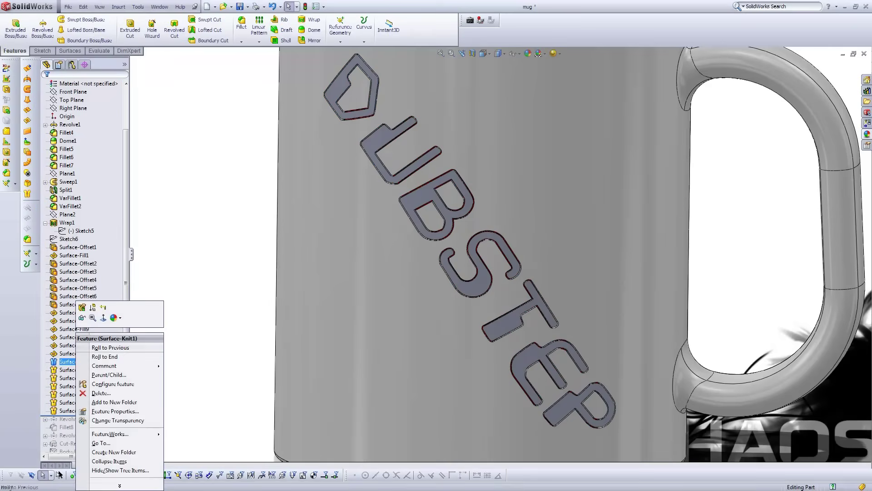
{"action": "left_click", "coordinate": [83, 307]}
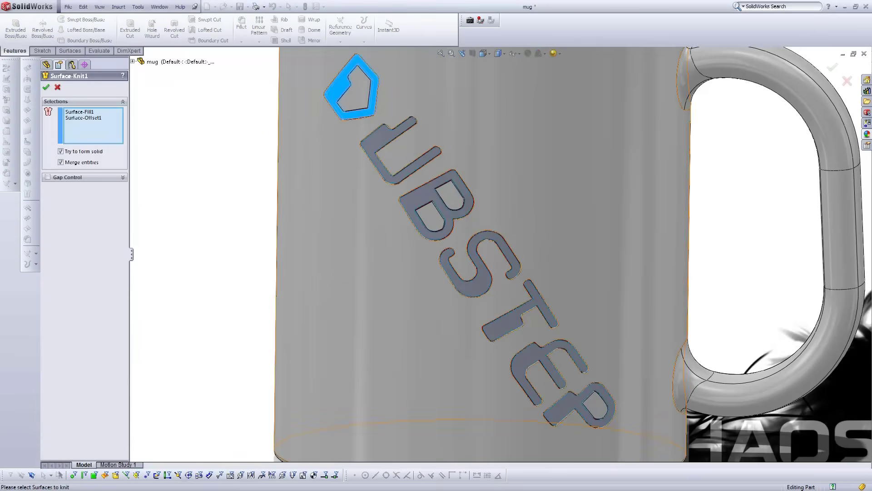
{"action": "scroll", "coordinate": [357, 68], "scroll_direction": "down", "scroll_amount": 5}
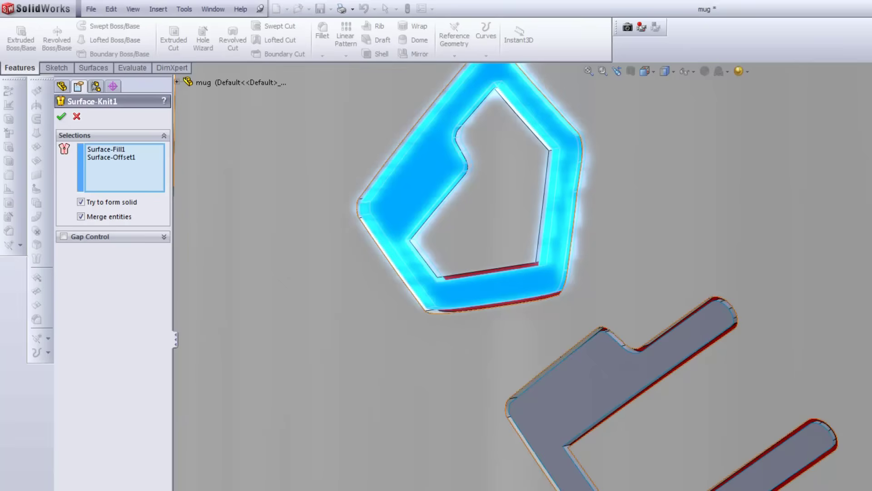
{"action": "key", "text": "Return"}
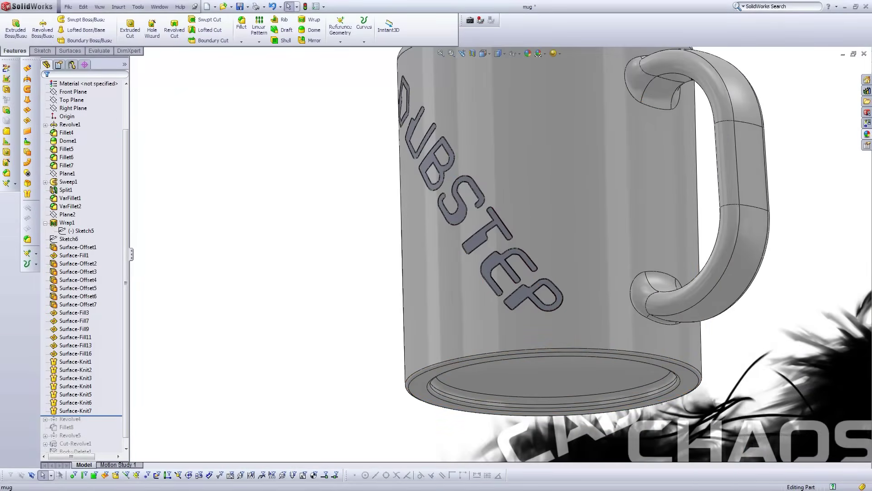
Step: Roll the history forward past Revolve4 and turn the mug to show the speaker cone inside its rim
{"action": "left_click_drag", "start_coordinate": [82, 415], "coordinate": [82, 423]}
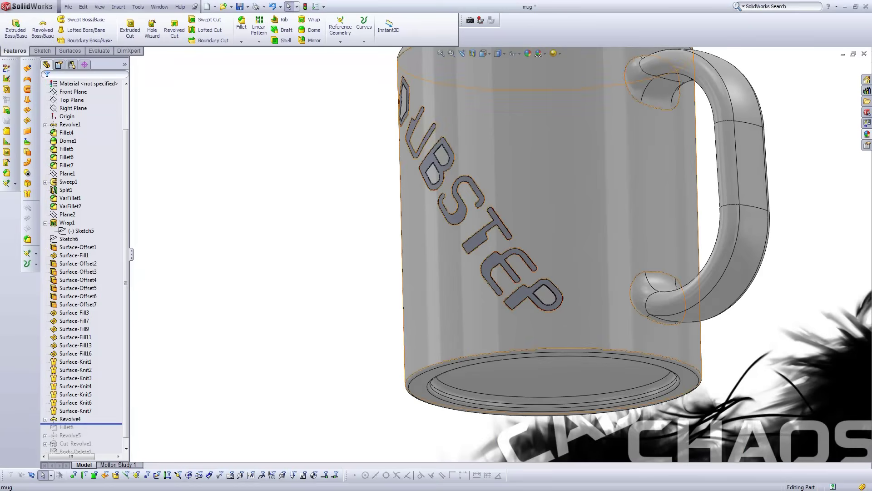
{"action": "left_click", "coordinate": [484, 53]}
{"action": "left_click", "coordinate": [495, 65]}
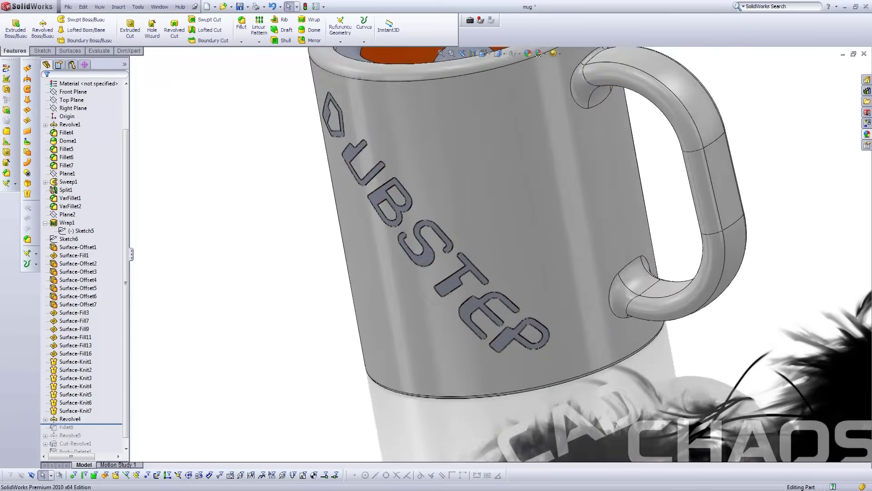
{"action": "middle_click_drag", "start_coordinate": [427, 399], "coordinate": [445, 341]}
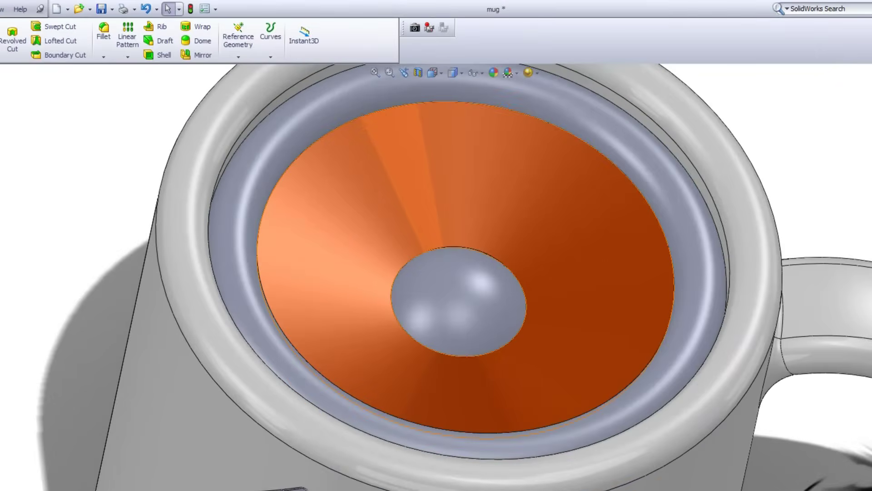
Step: Highlight the speaker's outer ring, centre cap and orange cone faces in turn, leaving their appearance unedited
{"action": "left_click", "coordinate": [269, 165]}
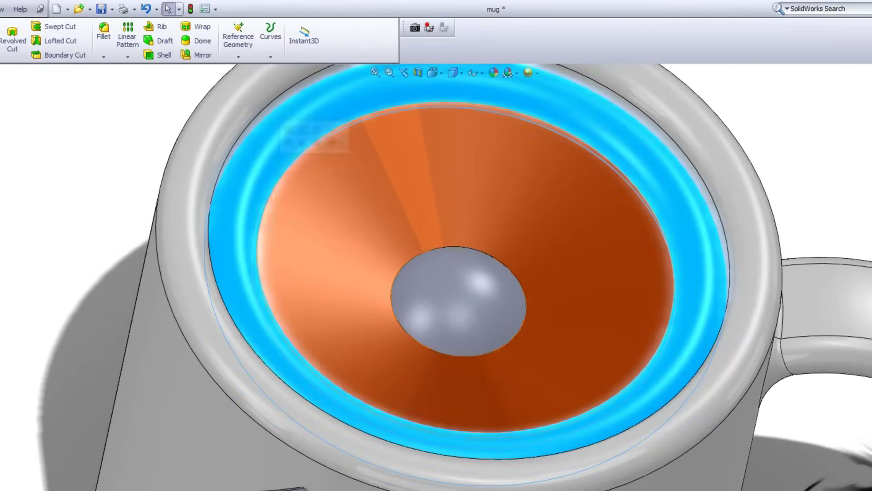
{"action": "left_click", "coordinate": [472, 273]}
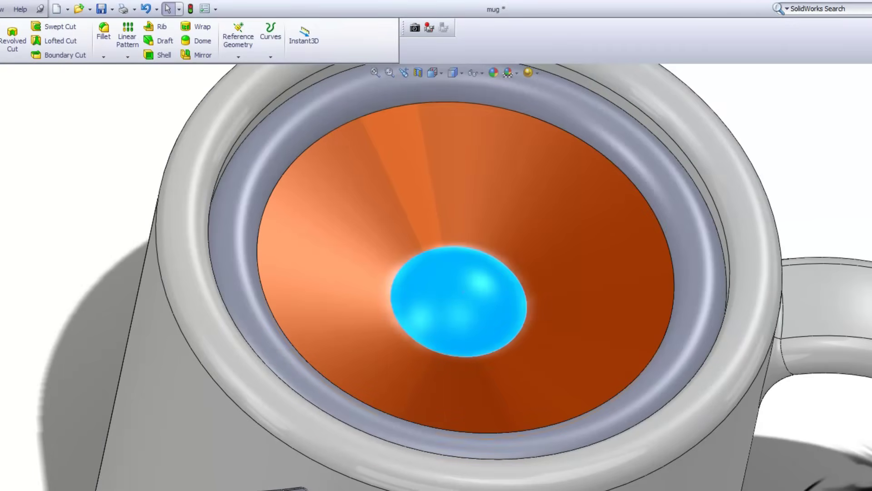
{"action": "left_click", "coordinate": [314, 219]}
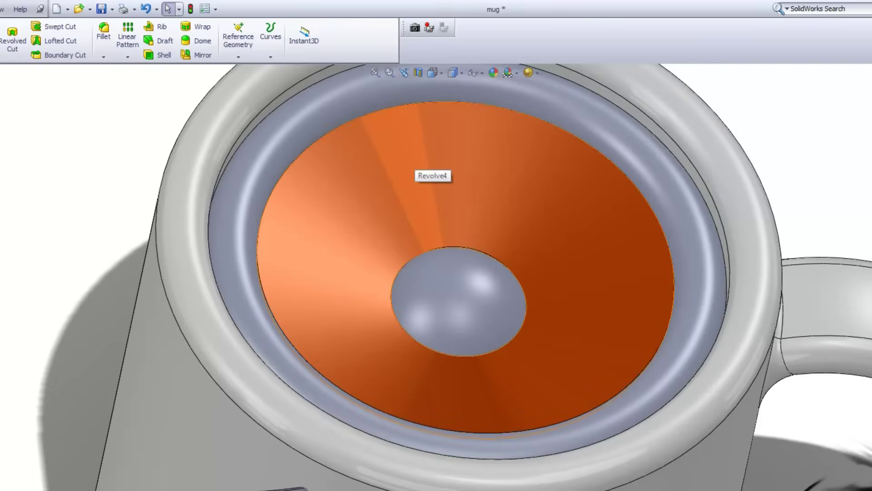
{"action": "left_click", "coordinate": [462, 211]}
{"action": "right_click", "coordinate": [462, 211]}
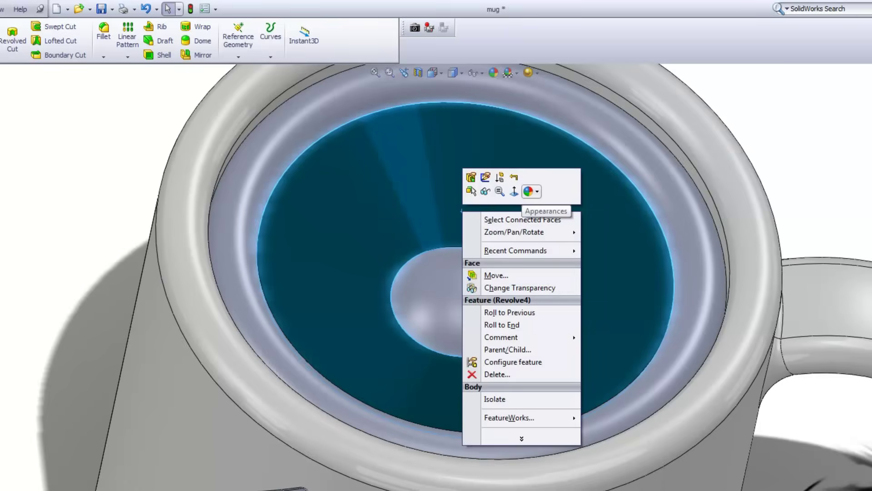
{"action": "key", "text": "Escape"}
{"action": "key", "text": "Escape"}
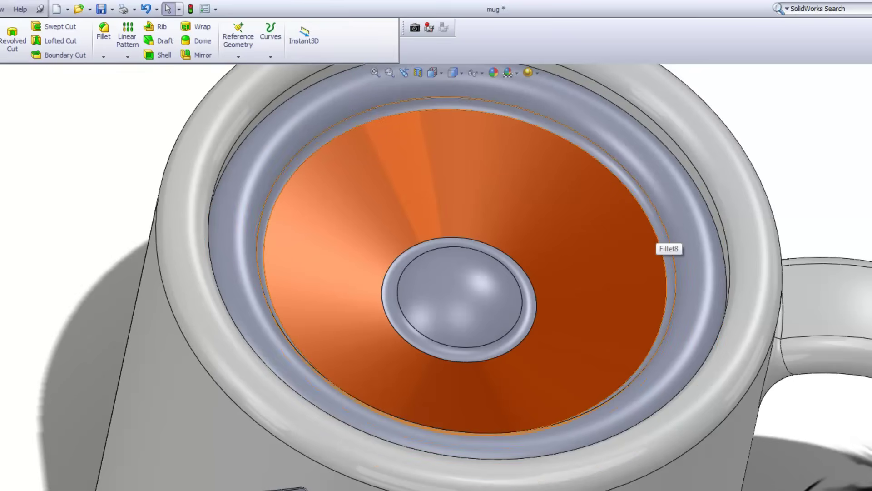
Step: Roll the history forward past Fillet8 and Revolve5 and highlight the transparent domes above the mug
{"action": "middle_click_drag", "start_coordinate": [657, 232], "coordinate": [635, 194]}
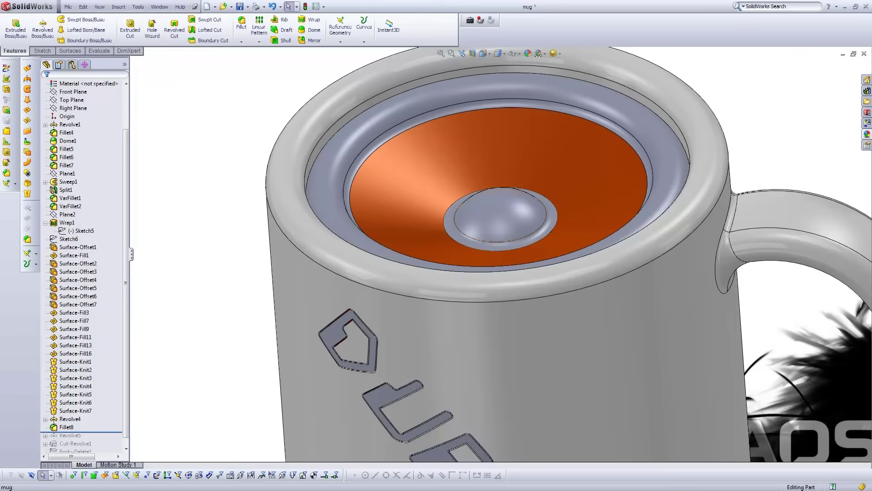
{"action": "left_click_drag", "start_coordinate": [82, 432], "coordinate": [82, 440]}
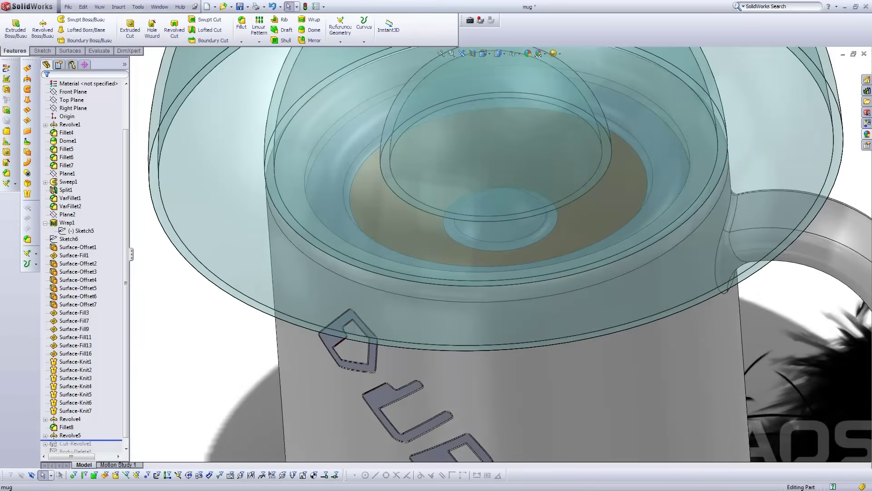
{"action": "key", "text": "f"}
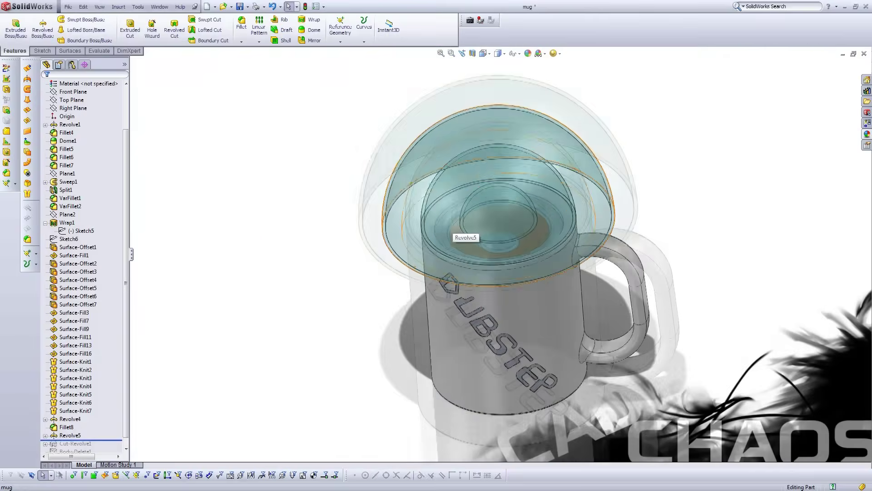
{"action": "middle_click_drag", "start_coordinate": [455, 227], "coordinate": [513, 210]}
{"action": "scroll", "coordinate": [513, 210], "scroll_direction": "down", "scroll_amount": 3}
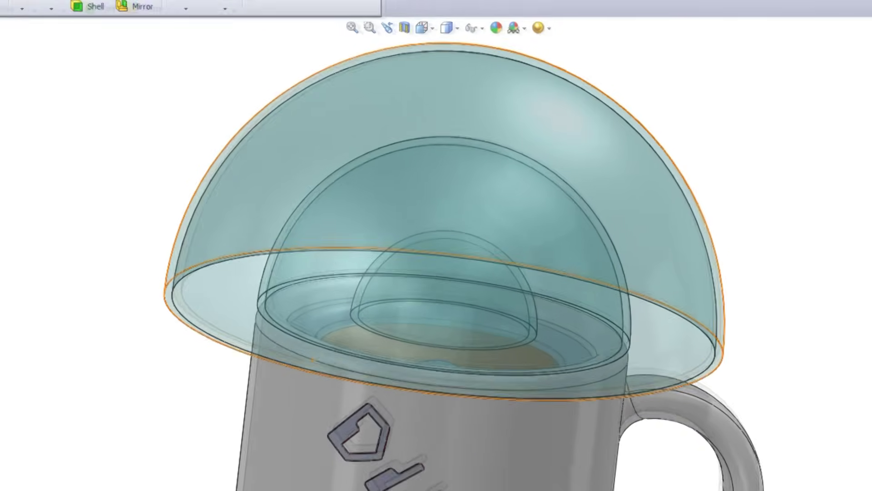
{"action": "left_click", "coordinate": [446, 181]}
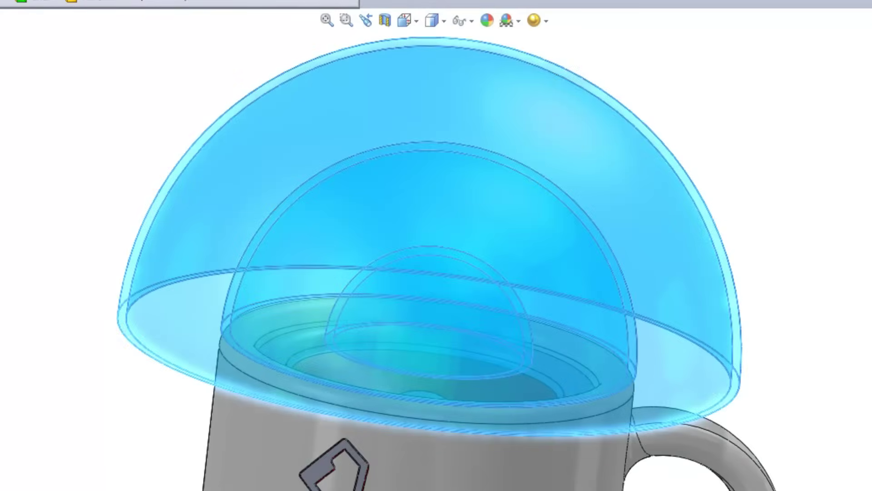
{"action": "left_click", "coordinate": [423, 394]}
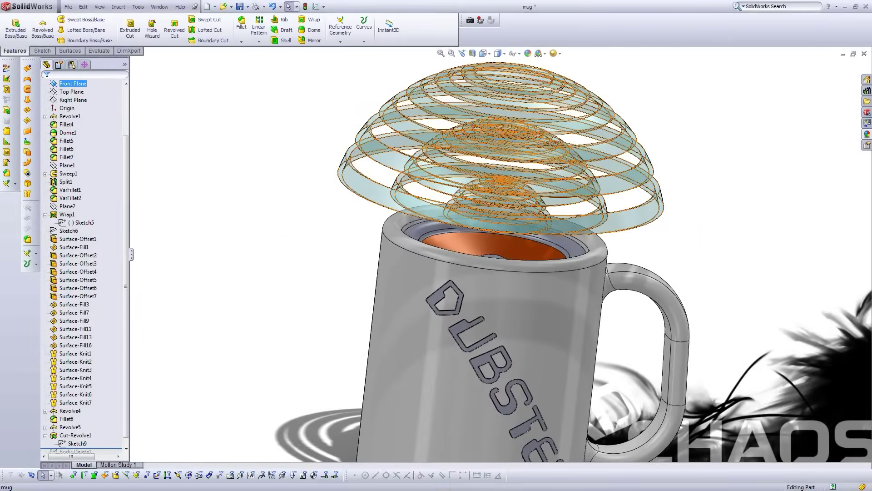
Step: Open Sketch9 of Cut-Revolve1, review its angled lines and dimensions across the domes, and exit without changes
{"action": "left_click", "coordinate": [77, 443]}
{"action": "right_click", "coordinate": [76, 443]}
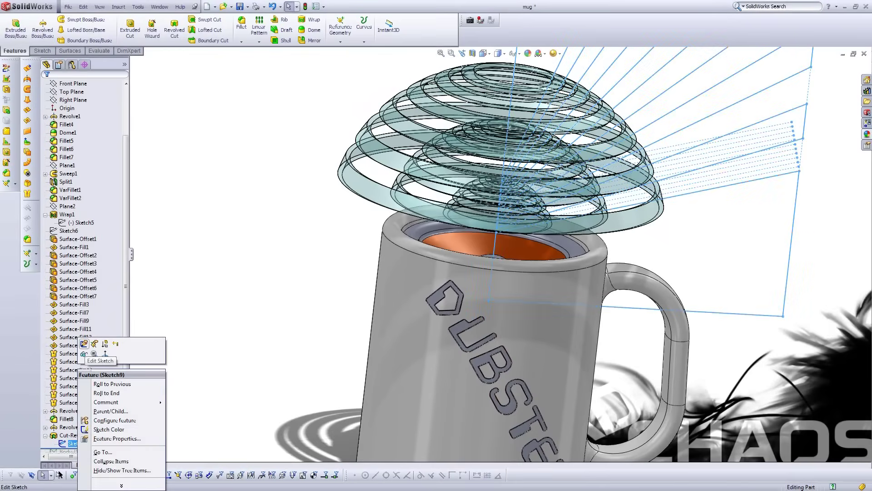
{"action": "left_click", "coordinate": [84, 344]}
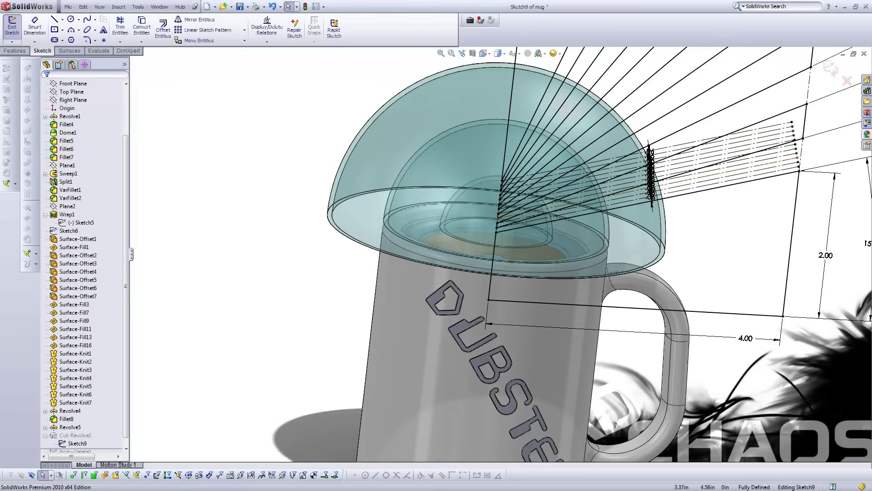
{"action": "middle_click_drag", "start_coordinate": [586, 214], "coordinate": [568, 200]}
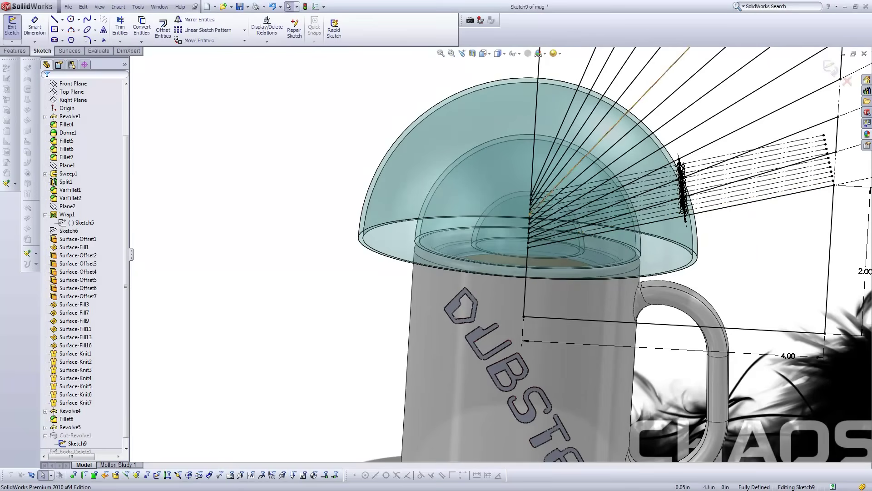
{"action": "scroll", "coordinate": [503, 255], "scroll_direction": "up", "scroll_amount": 3}
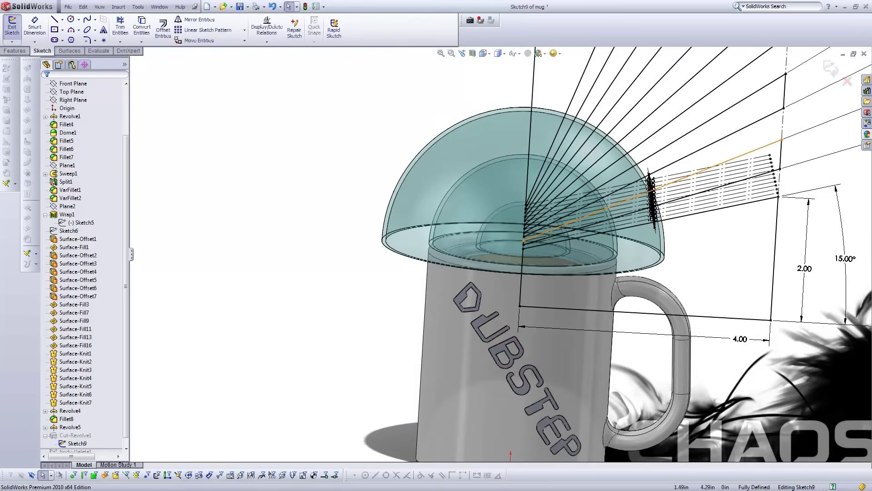
{"action": "scroll", "coordinate": [500, 256], "scroll_direction": "up", "scroll_amount": 5}
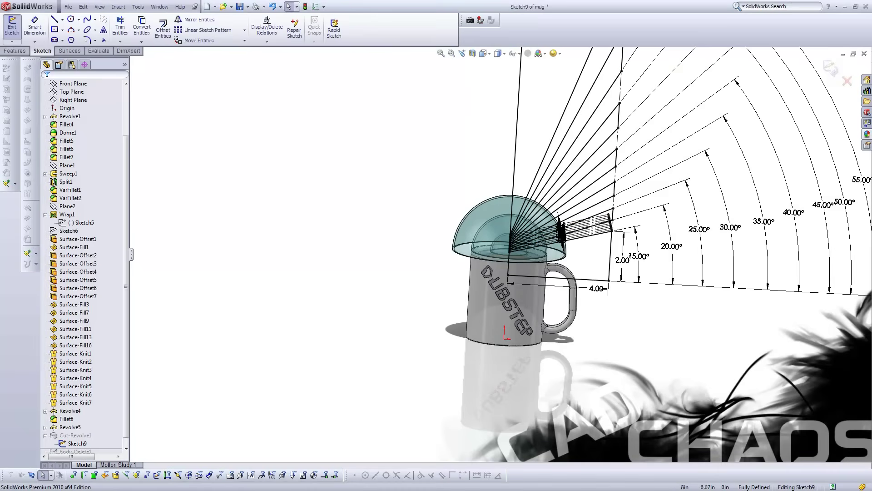
{"action": "scroll", "coordinate": [572, 212], "scroll_direction": "down", "scroll_amount": 6}
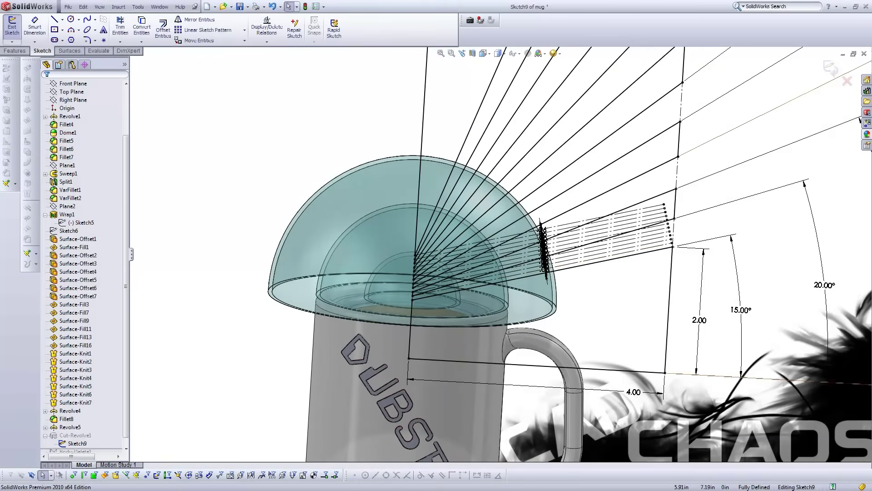
{"action": "left_click", "coordinate": [846, 81]}
{"action": "left_click", "coordinate": [452, 257]}
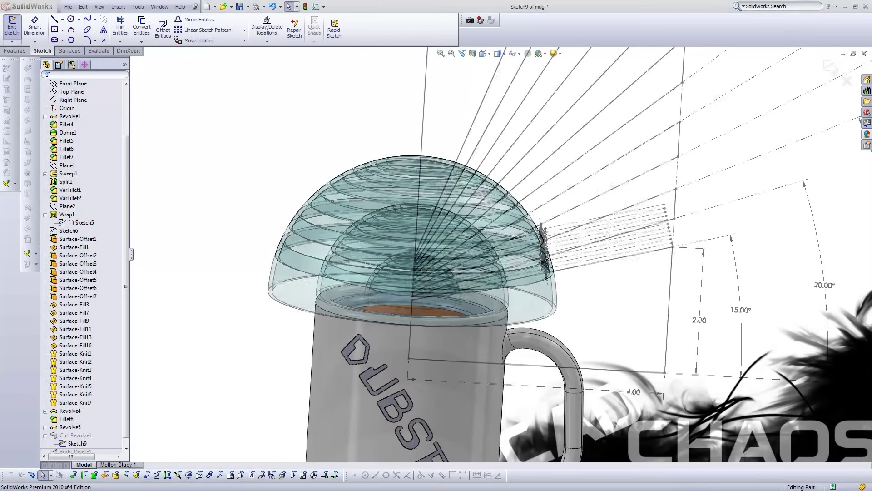
Step: Examine the sliced dome rings, roll the history forward past Body-Delete1, and show the finished mug in isometric view
{"action": "scroll", "coordinate": [420, 168], "scroll_direction": "down", "scroll_amount": 1}
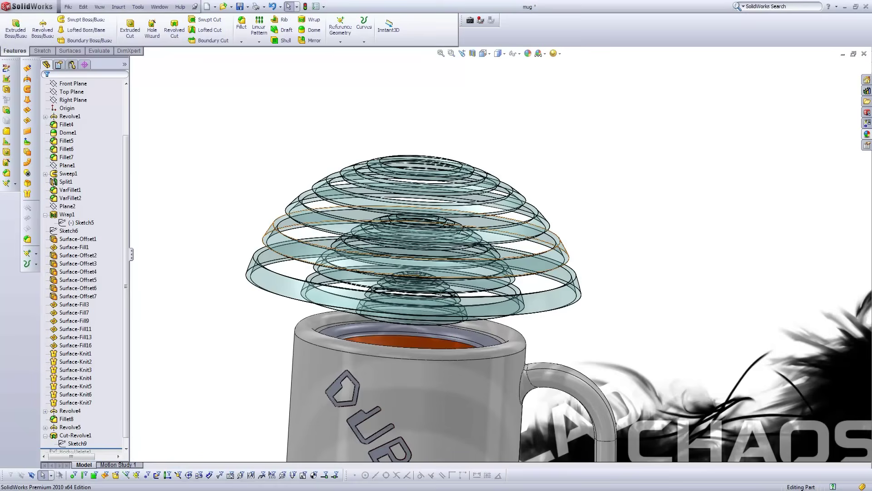
{"action": "scroll", "coordinate": [400, 271], "scroll_direction": "down", "scroll_amount": 1}
{"action": "scroll", "coordinate": [408, 275], "scroll_direction": "down", "scroll_amount": 2}
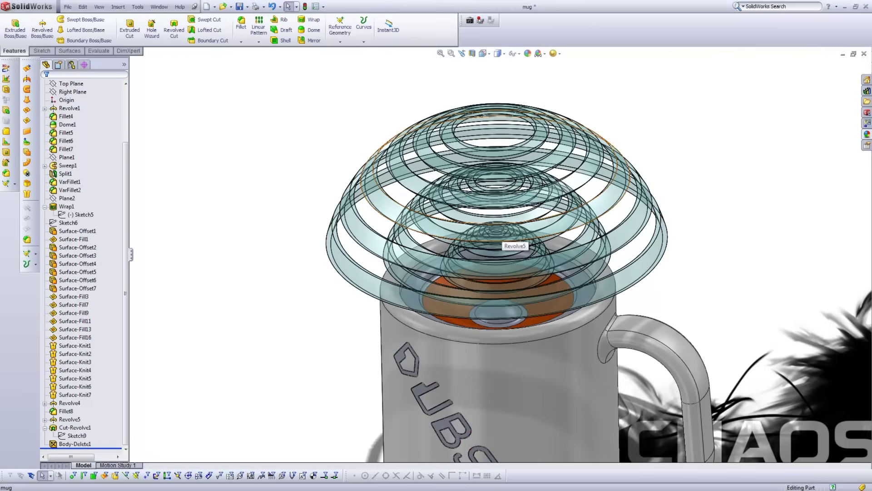
{"action": "key", "text": "ctrl+7"}
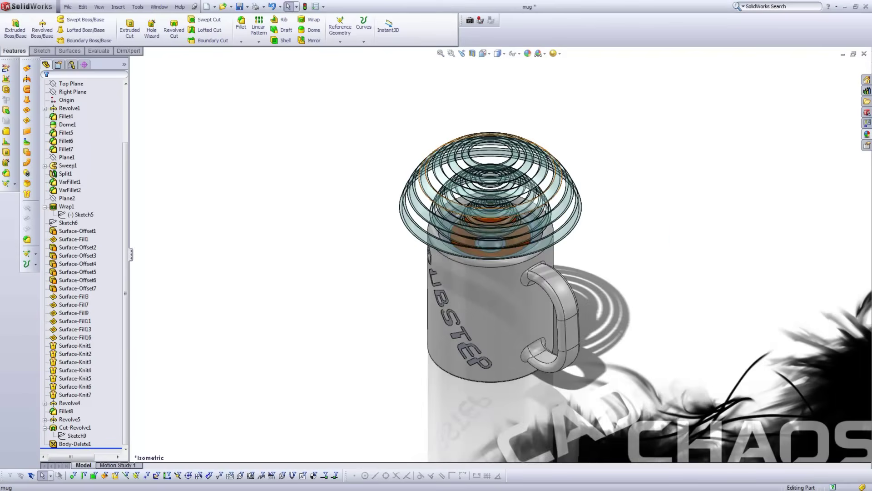